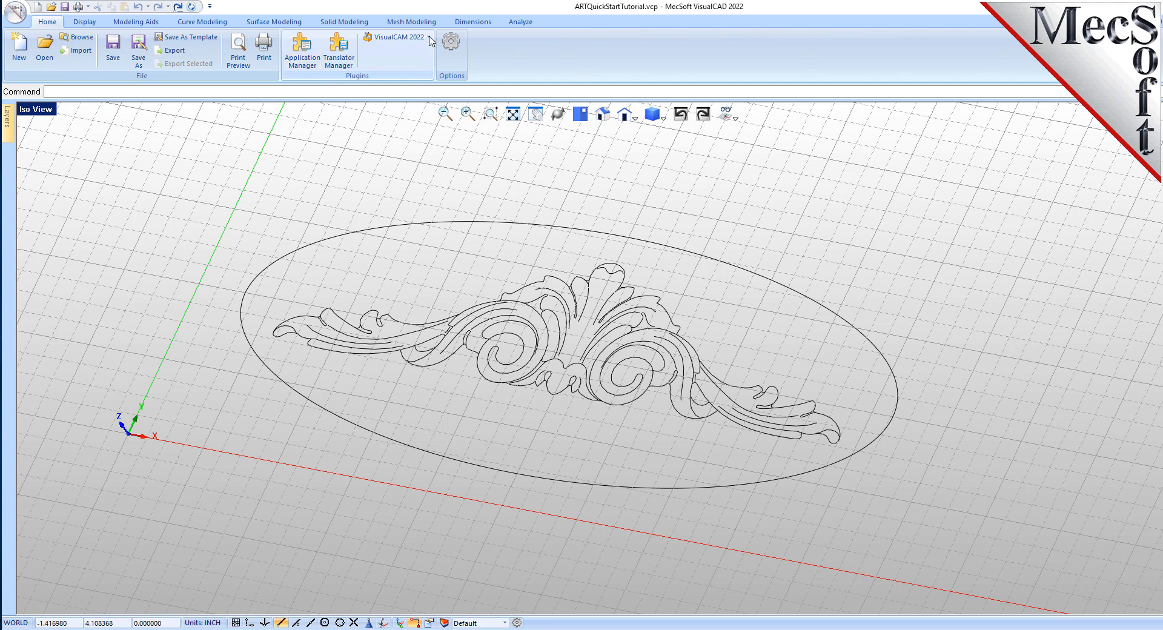
- Launch the VisualCAM 2022 ART module and adjust the width of its browser panel
{"action": "left_click", "coordinate": [430, 38]}
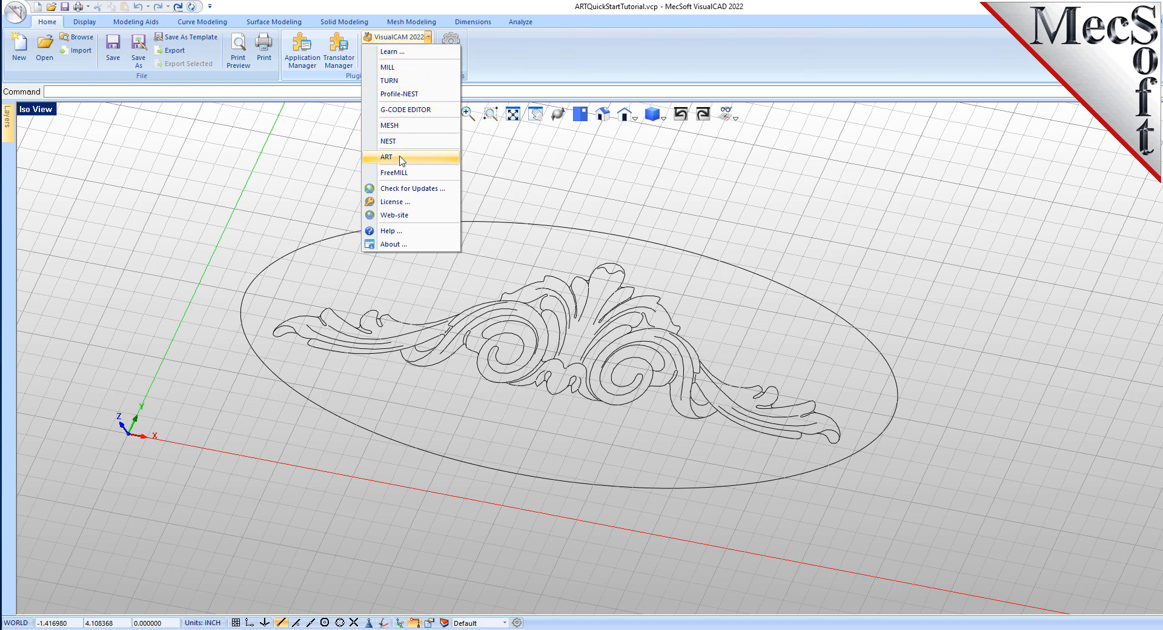
{"action": "left_click", "coordinate": [399, 158]}
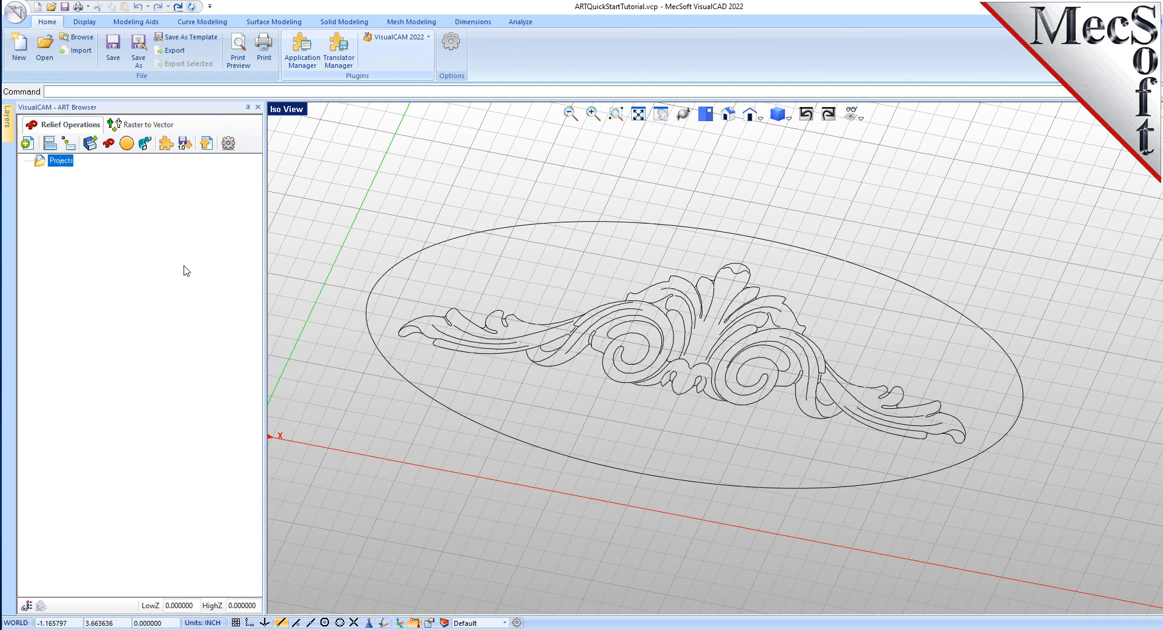
{"action": "mouse_move", "coordinate": [264, 295]}
{"action": "left_mouse_down"}
{"action": "mouse_move", "coordinate": [407, 293]}
{"action": "mouse_move", "coordinate": [230, 293]}
{"action": "mouse_move", "coordinate": [257, 293]}
{"action": "mouse_move", "coordinate": [248, 298]}
{"action": "left_mouse_up"}
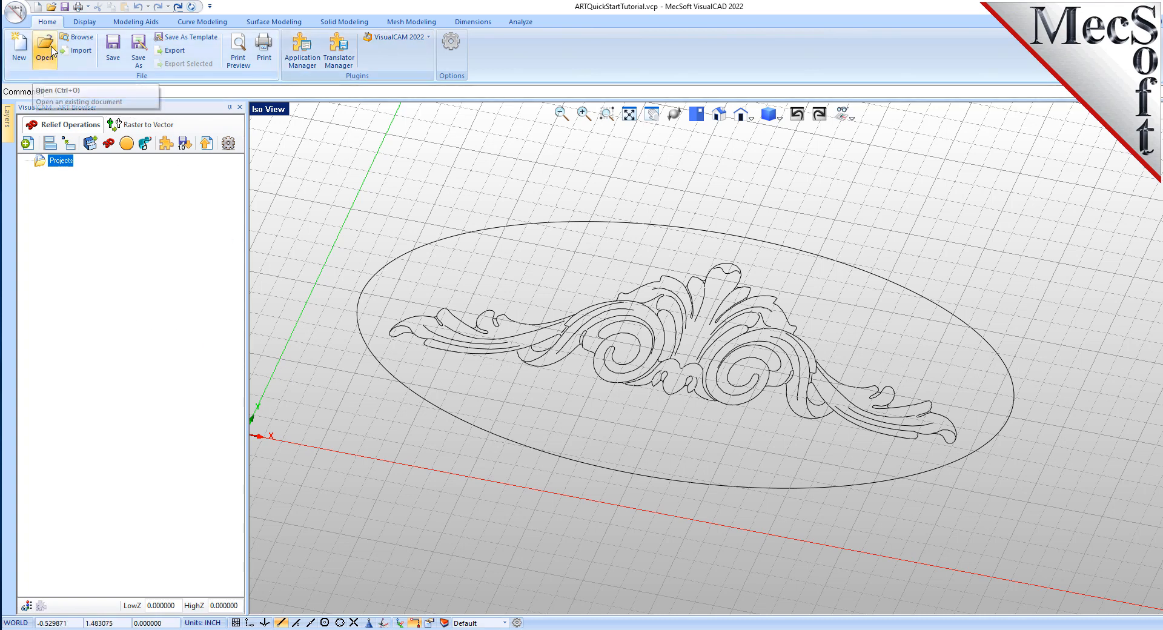
- Open ARTQuickStartTutorial.vcp from the VisualCAM 2022 QuickStart folder
{"action": "left_click", "coordinate": [52, 51]}
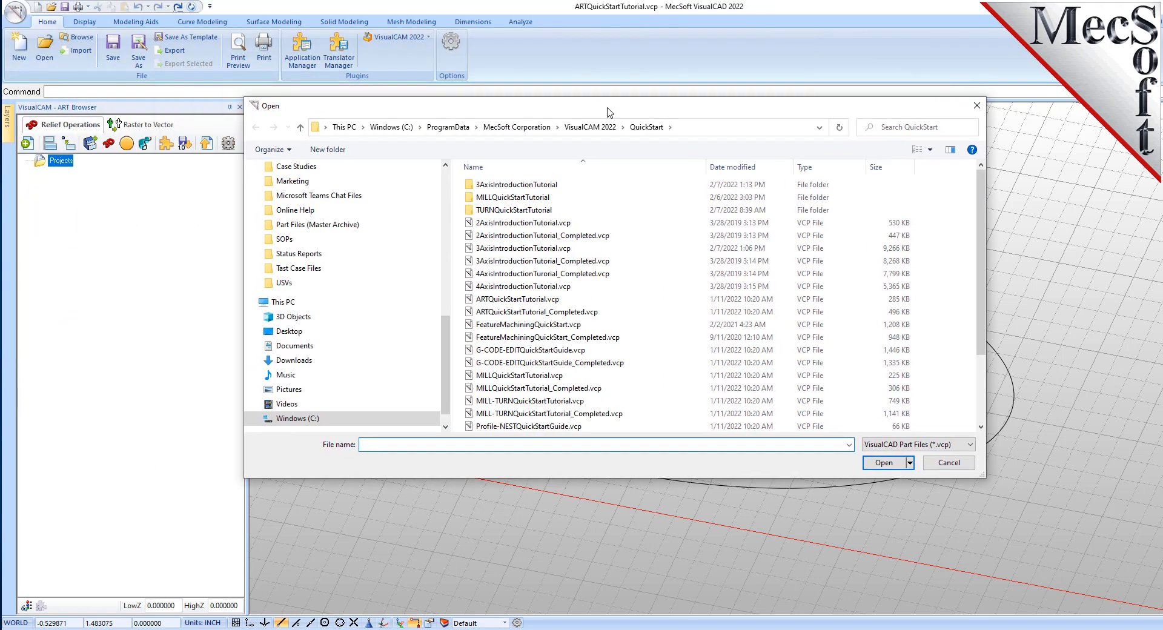
{"action": "left_click", "coordinate": [693, 127]}
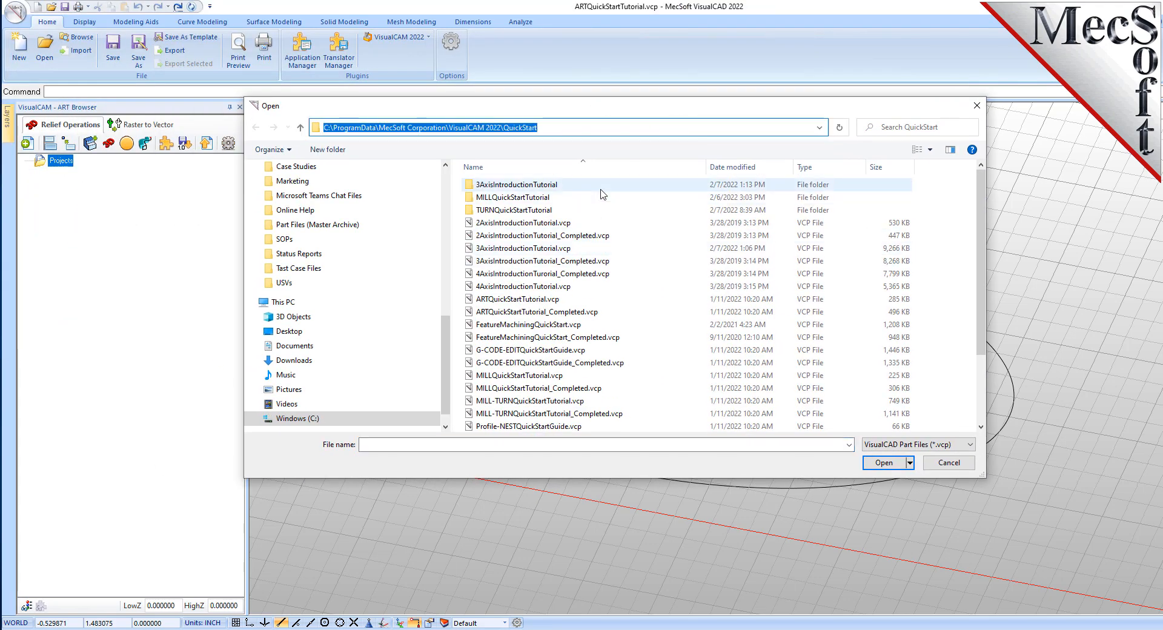
{"action": "left_click", "coordinate": [568, 299]}
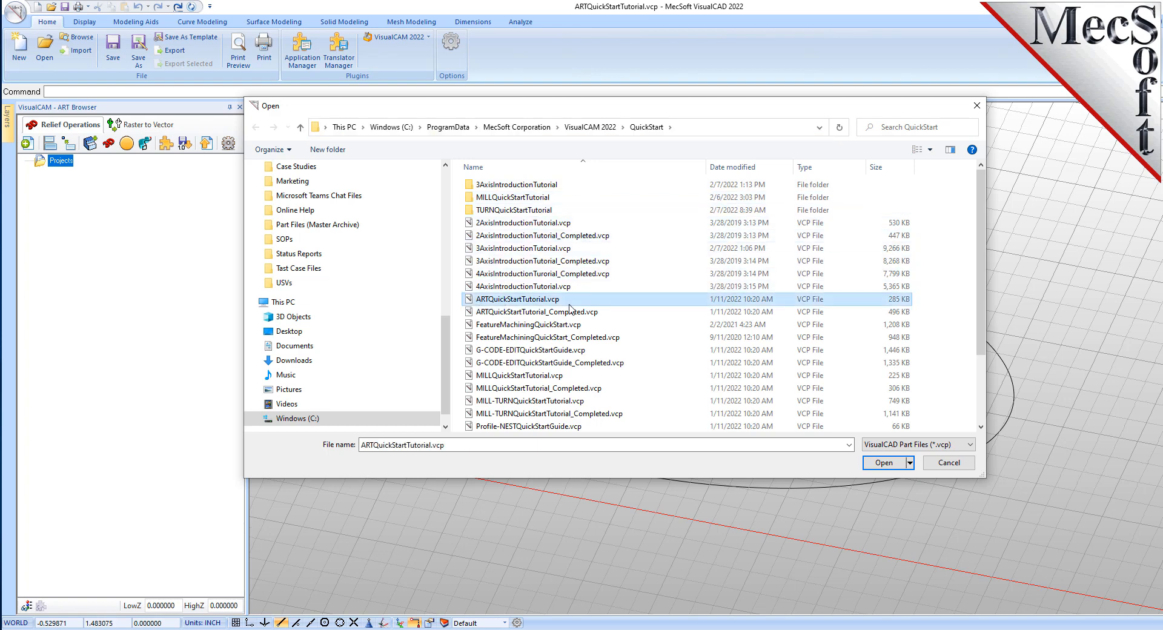
{"action": "left_click", "coordinate": [883, 463]}
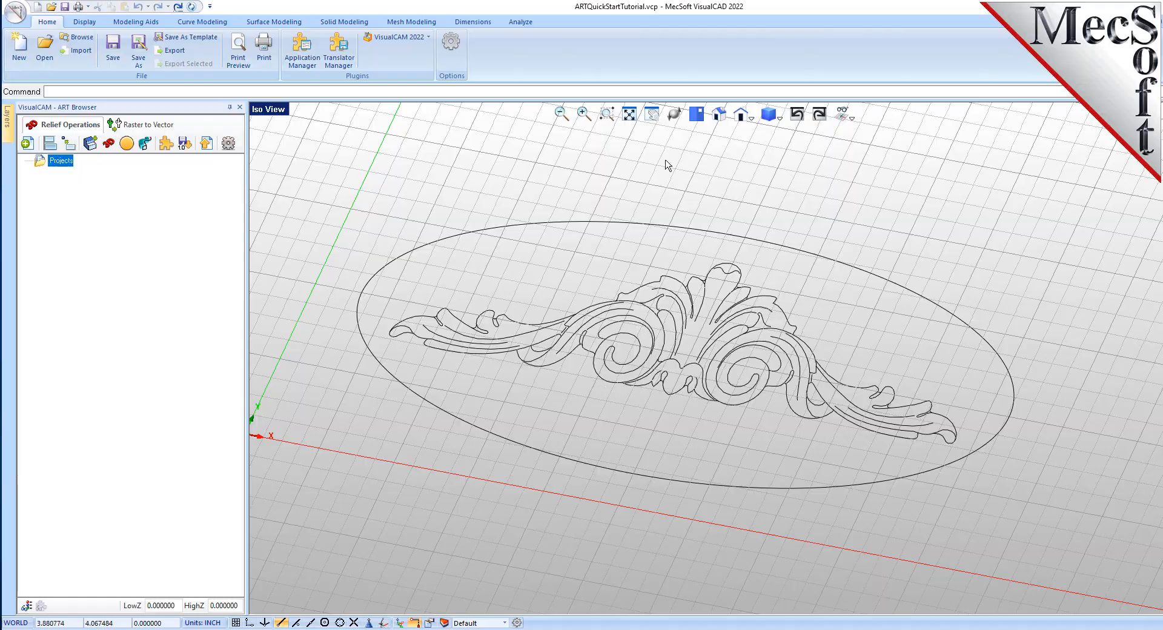
{"action": "left_click", "coordinate": [719, 120]}
{"action": "scroll", "coordinate": [696, 367], "scroll_direction": "up", "scroll_amount": 4}
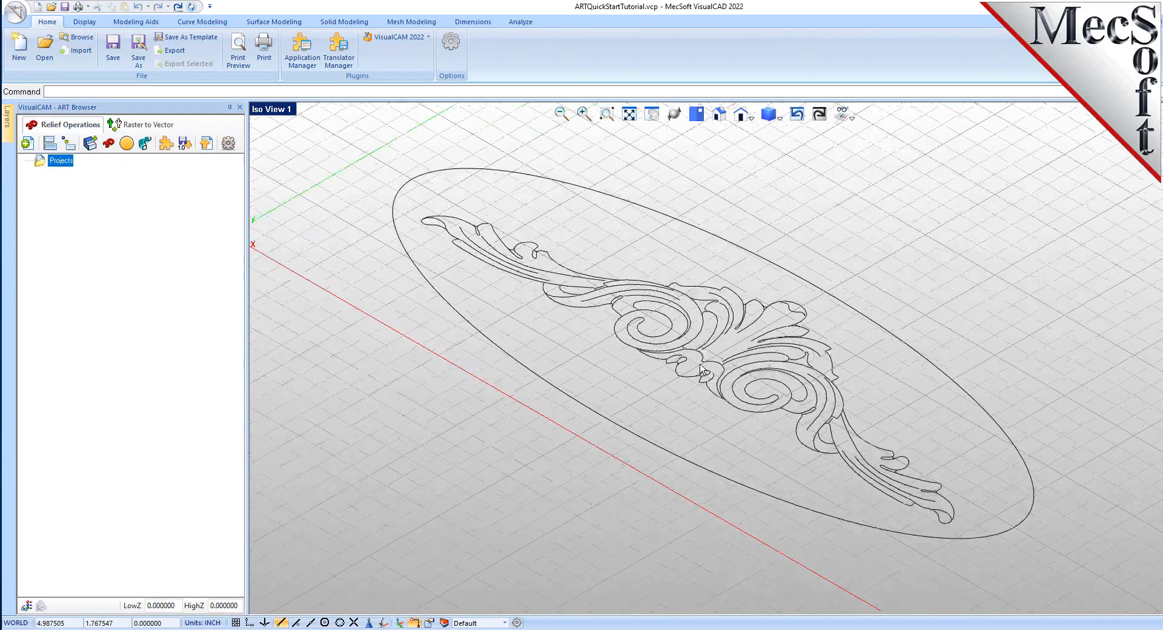
{"action": "mouse_move", "coordinate": [697, 371]}
{"action": "middle_mouse_down"}
{"action": "mouse_move", "coordinate": [731, 358]}
{"action": "mouse_move", "coordinate": [726, 396]}
{"action": "middle_mouse_up"}
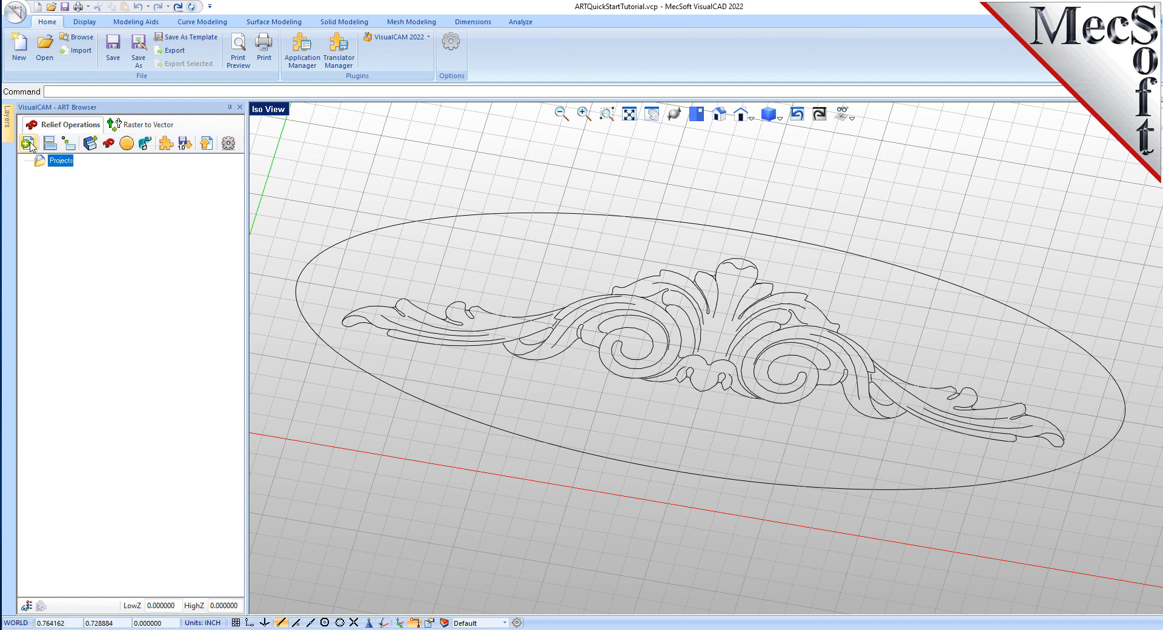
- Create a new relief project with length 4, width 10 and Fine resolution, then generate it
{"action": "left_click", "coordinate": [29, 143]}
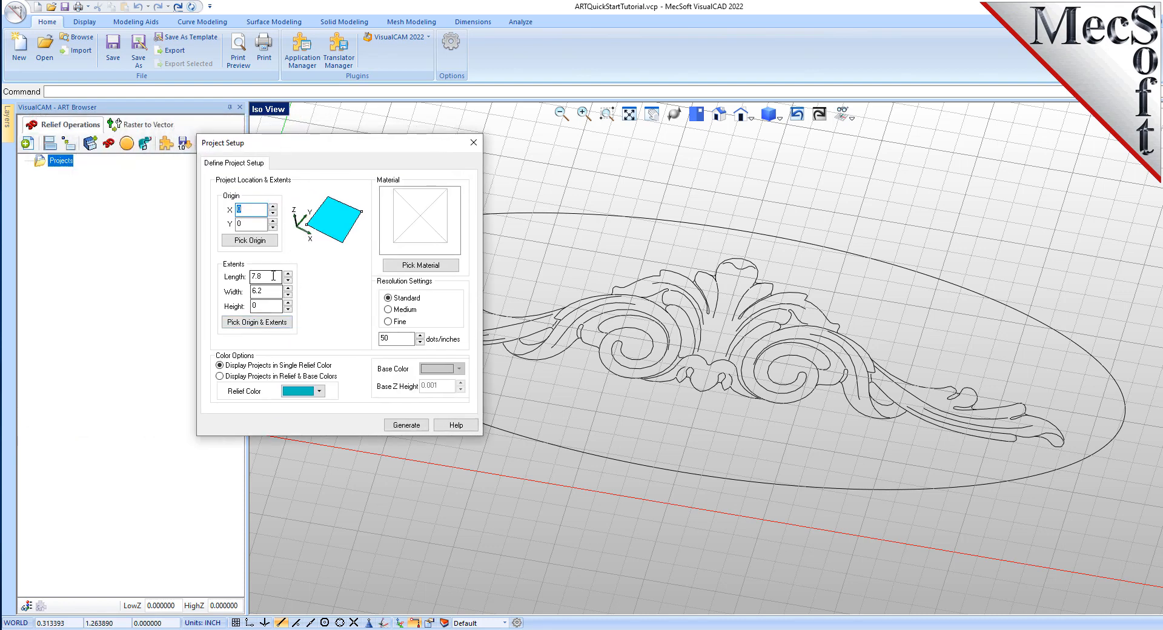
{"action": "left_click_drag", "start_coordinate": [278, 277], "coordinate": [218, 275]}
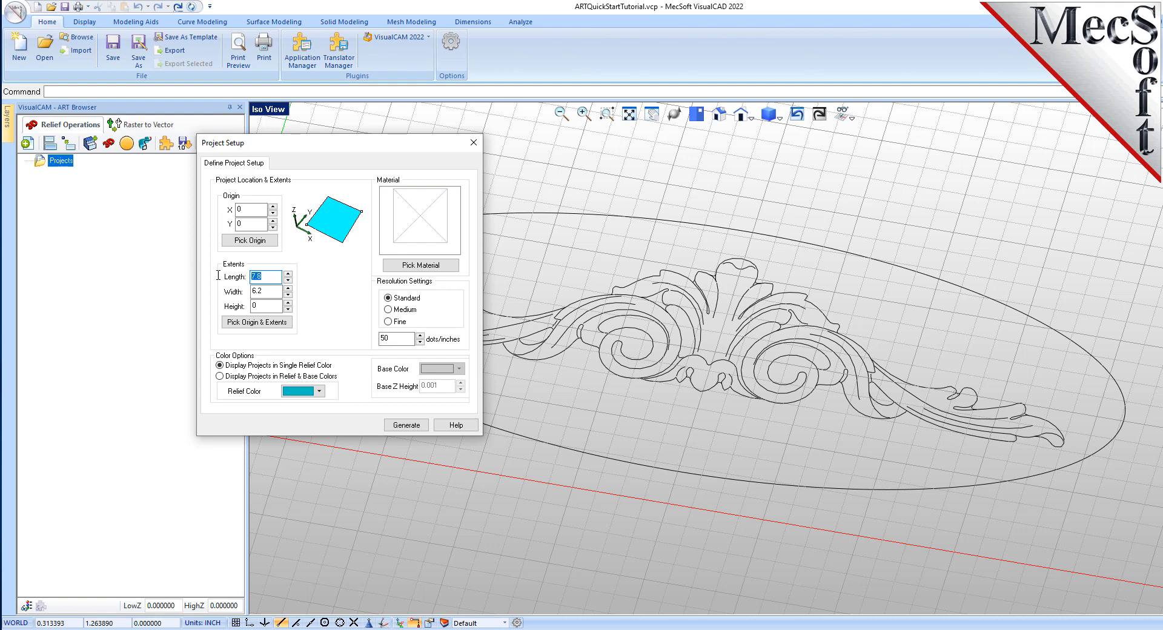
{"action": "type", "text": "4"}
{"action": "key", "text": "Tab"}
{"action": "type", "text": "10"}
{"action": "left_click", "coordinate": [390, 322]}
{"action": "double_click", "coordinate": [391, 338]}
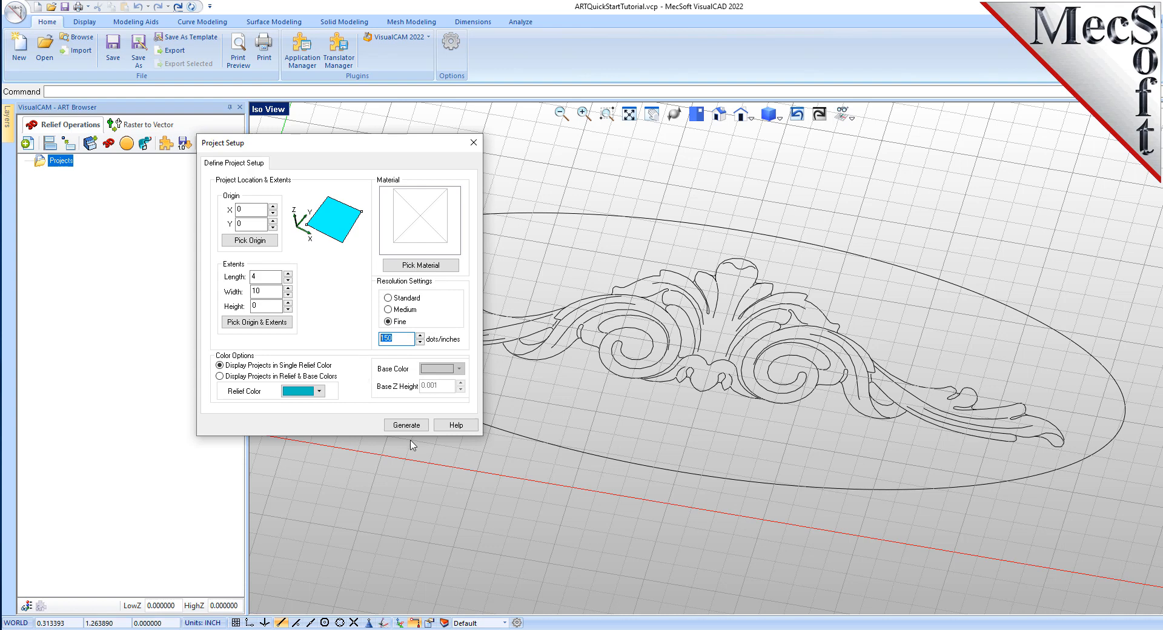
{"action": "left_click", "coordinate": [417, 424]}
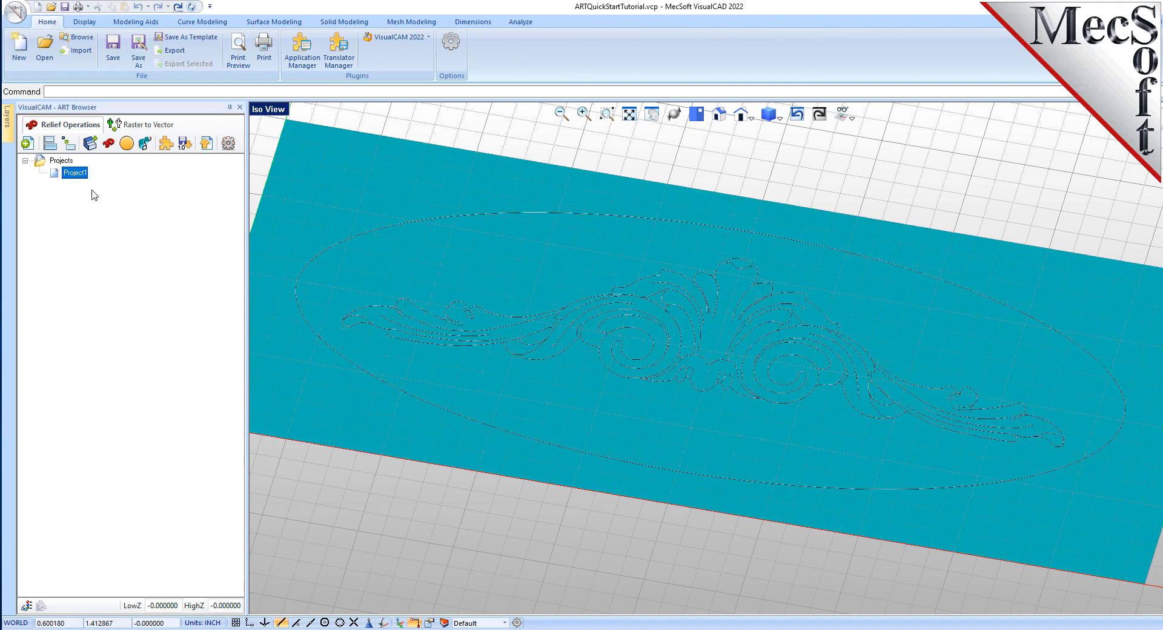
- Try to rename Project1
{"action": "scroll", "coordinate": [667, 327], "scroll_direction": "down", "scroll_amount": 3}
{"action": "right_click_drag", "start_coordinate": [667, 325], "coordinate": [623, 402]}
{"action": "scroll", "coordinate": [653, 352], "scroll_direction": "up", "scroll_amount": 3}
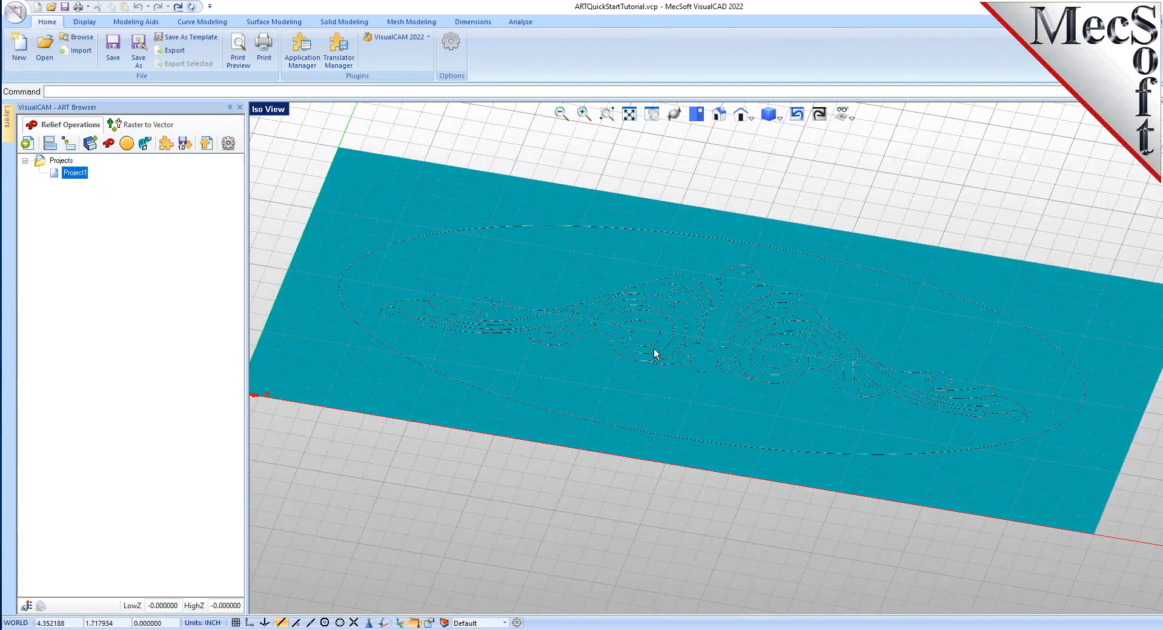
{"action": "right_click", "coordinate": [78, 174]}
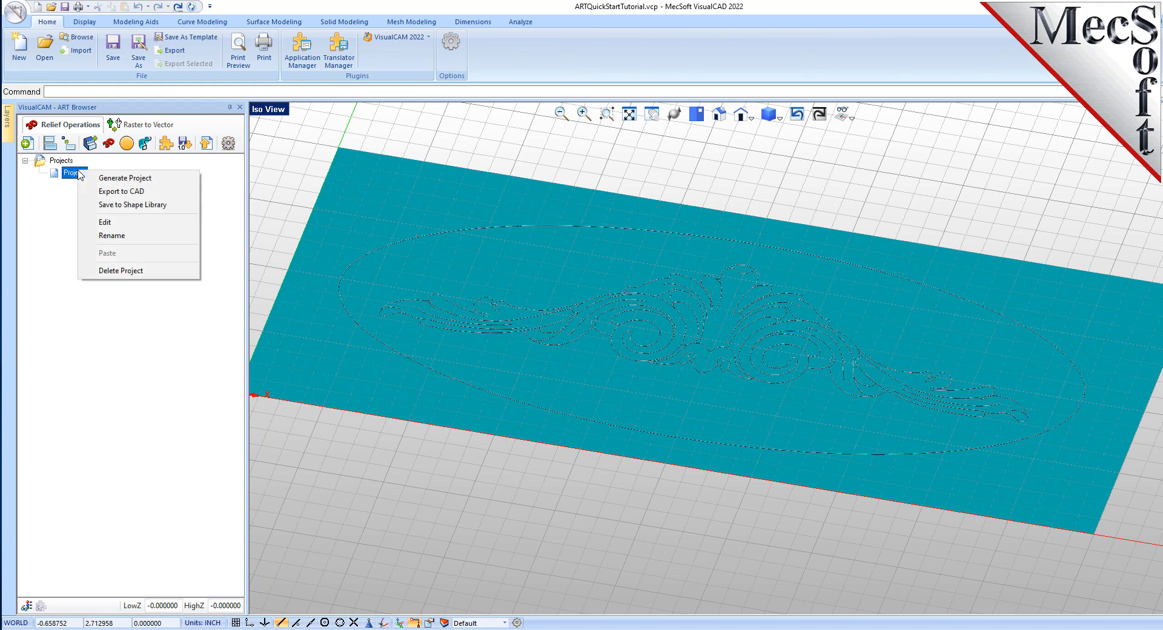
{"action": "left_click", "coordinate": [138, 242]}
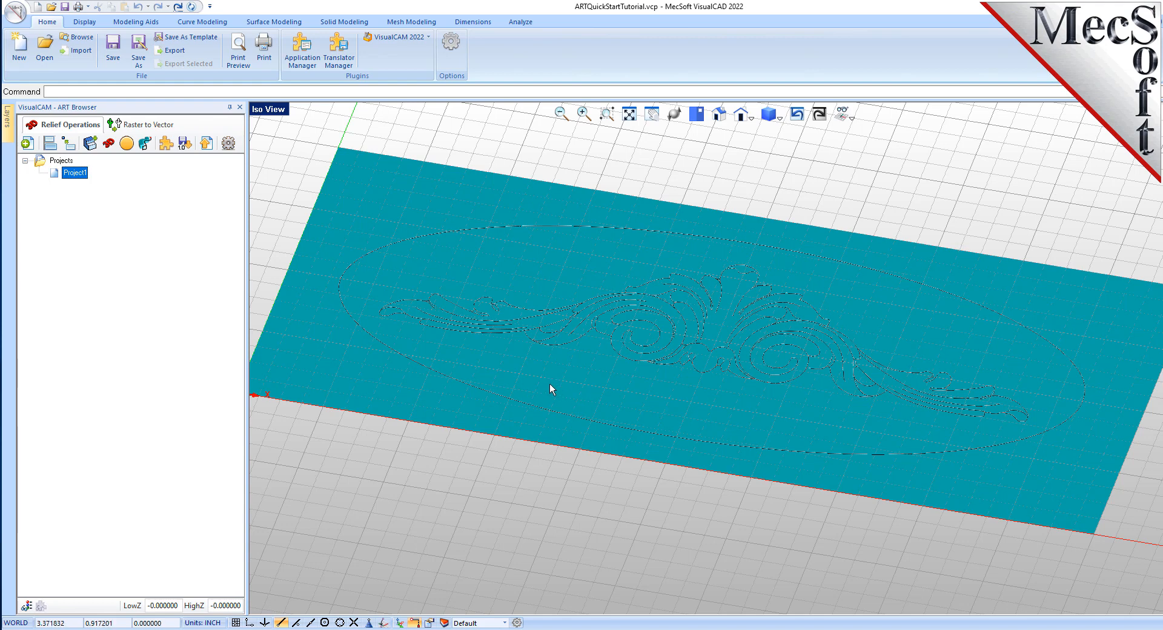
{"action": "scroll", "coordinate": [552, 384], "scroll_direction": "down", "scroll_amount": 1}
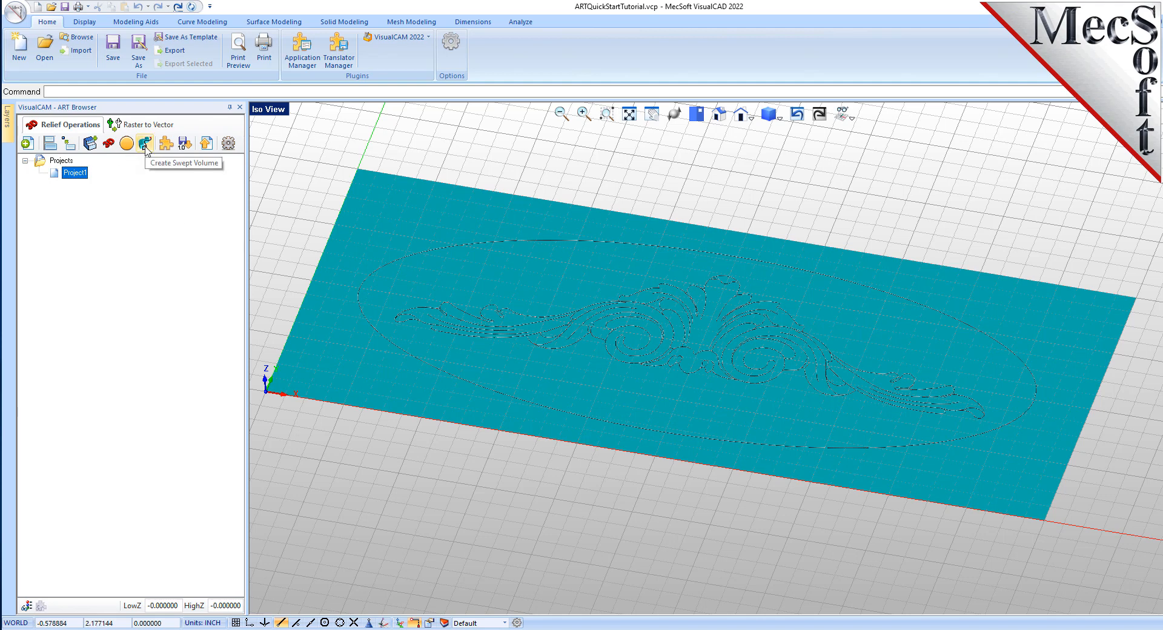
- Start a swept volume with the rounded cross-section, set its type to Add, and widen the profile to about 0.2
{"action": "left_click", "coordinate": [145, 144]}
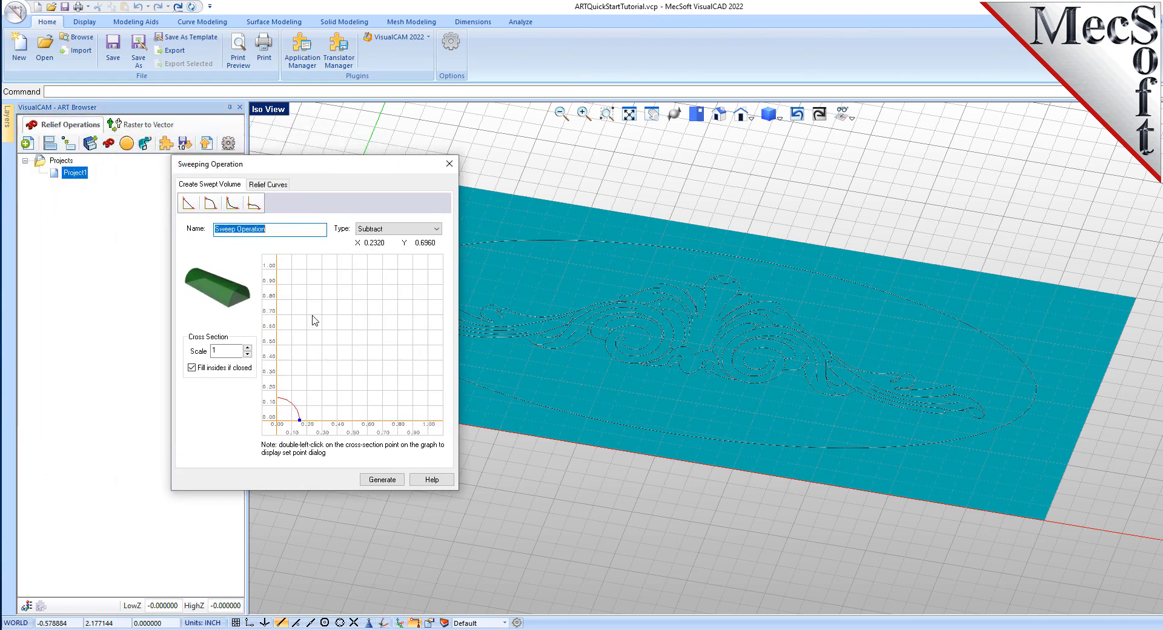
{"action": "left_click", "coordinate": [213, 207]}
{"action": "left_click", "coordinate": [433, 230]}
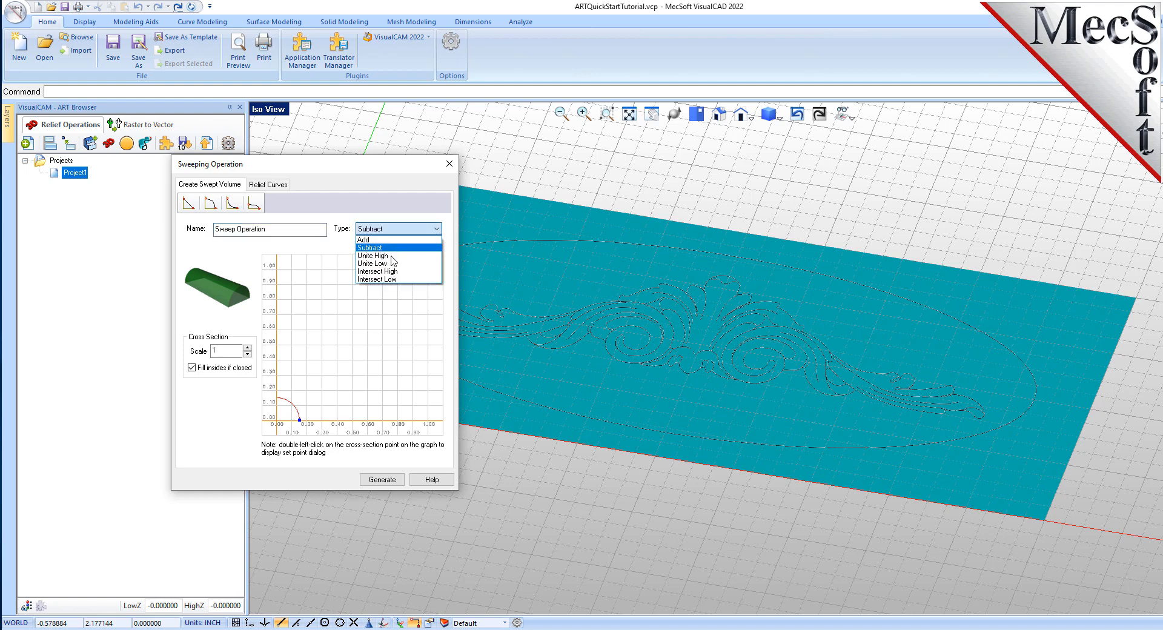
{"action": "left_click", "coordinate": [369, 240]}
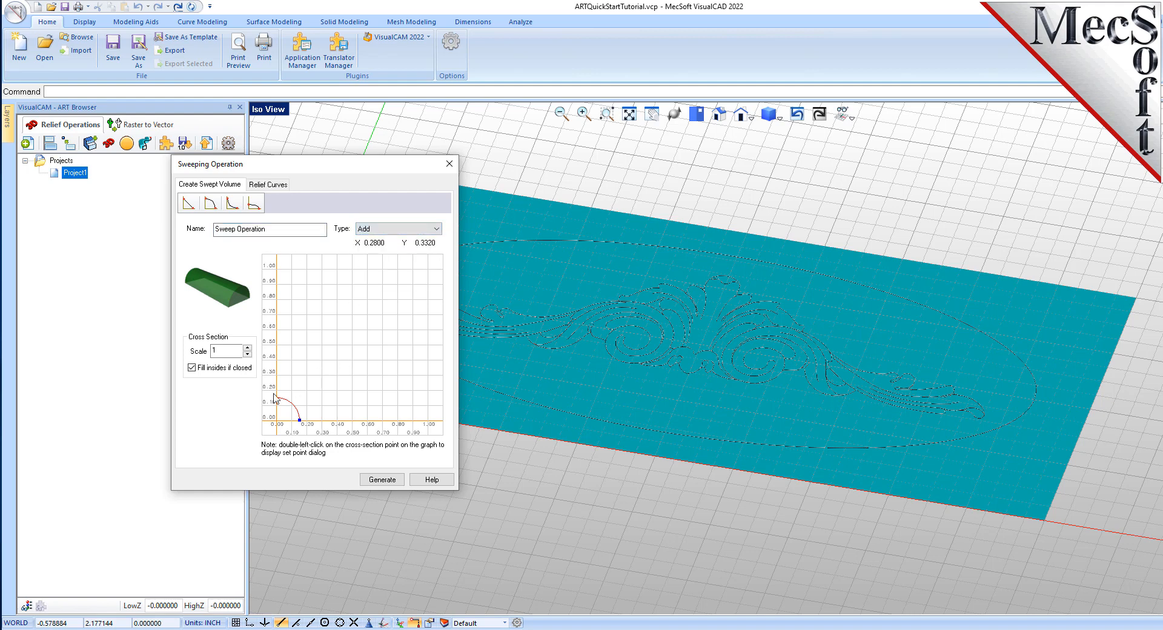
{"action": "double_click", "coordinate": [227, 351]}
{"action": "mouse_move", "coordinate": [299, 421]}
{"action": "left_mouse_down"}
{"action": "mouse_move", "coordinate": [451, 424]}
{"action": "mouse_move", "coordinate": [278, 424]}
{"action": "mouse_move", "coordinate": [315, 422]}
{"action": "left_mouse_up"}
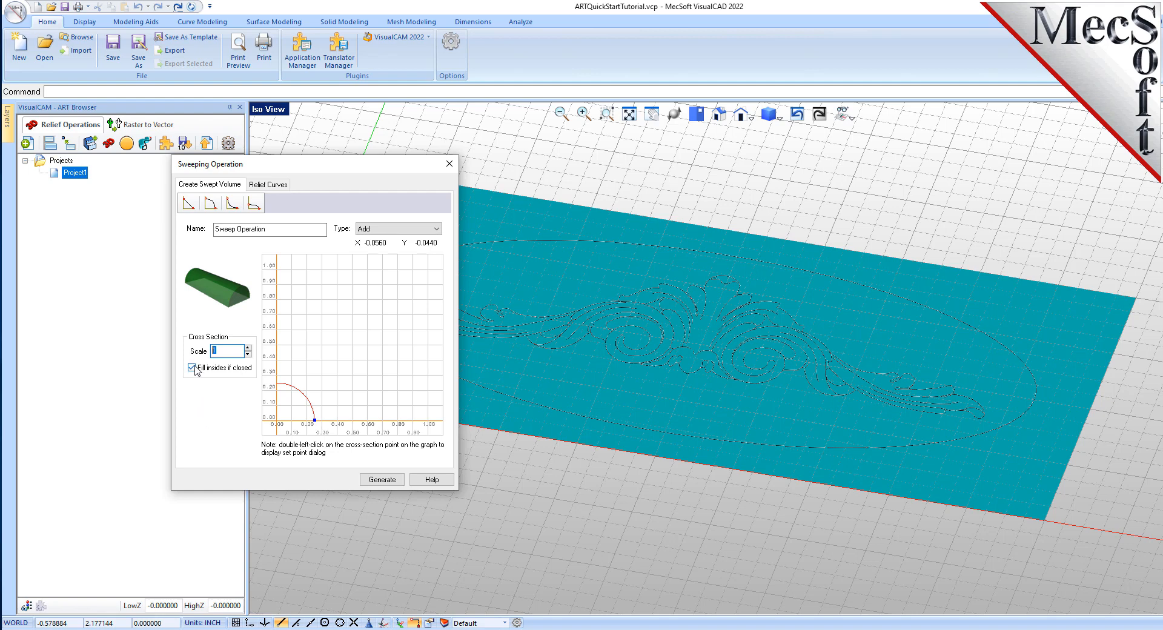
- Select the ellipse as the sweep's border curve and generate the sweep operation
{"action": "left_click", "coordinate": [268, 185]}
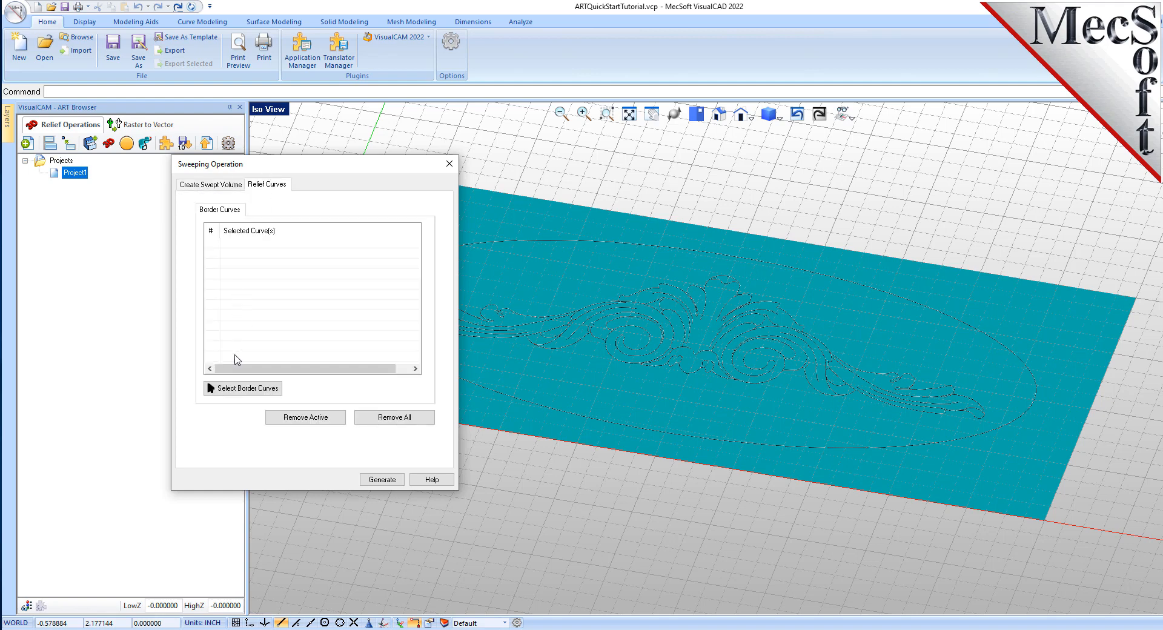
{"action": "left_click", "coordinate": [255, 391]}
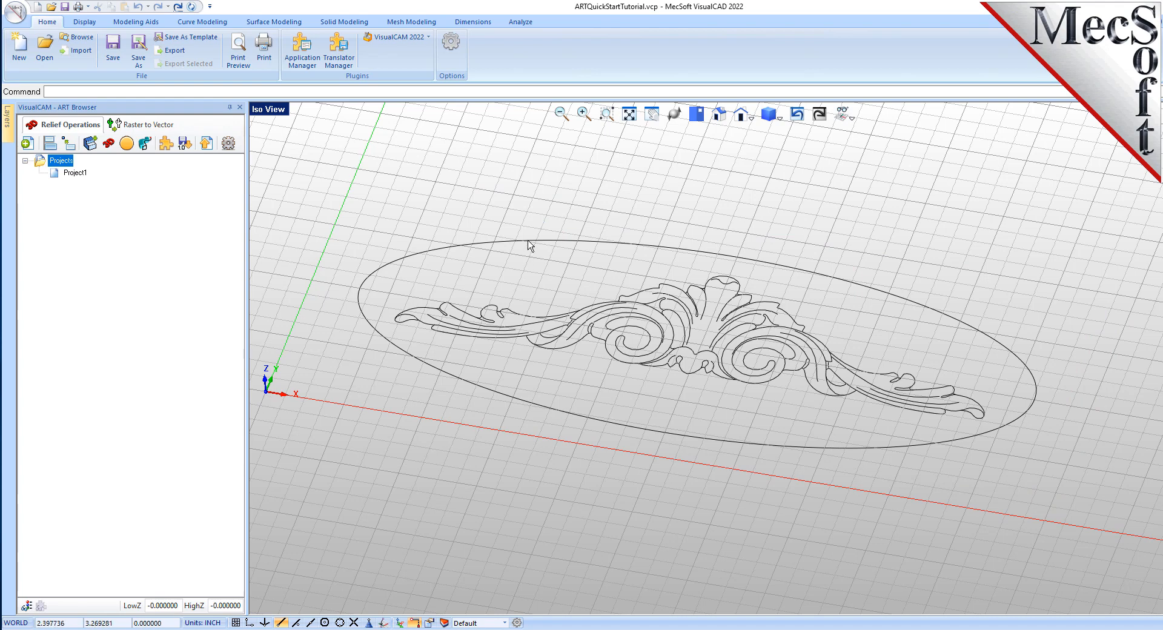
{"action": "left_click", "coordinate": [528, 241]}
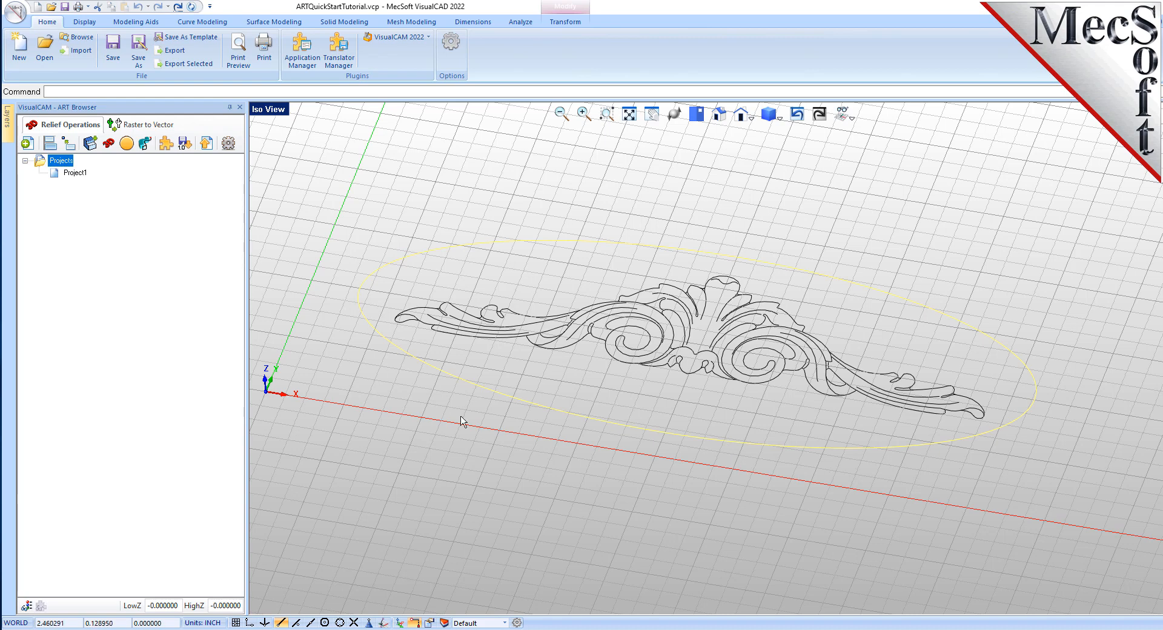
{"action": "right_click", "coordinate": [461, 417]}
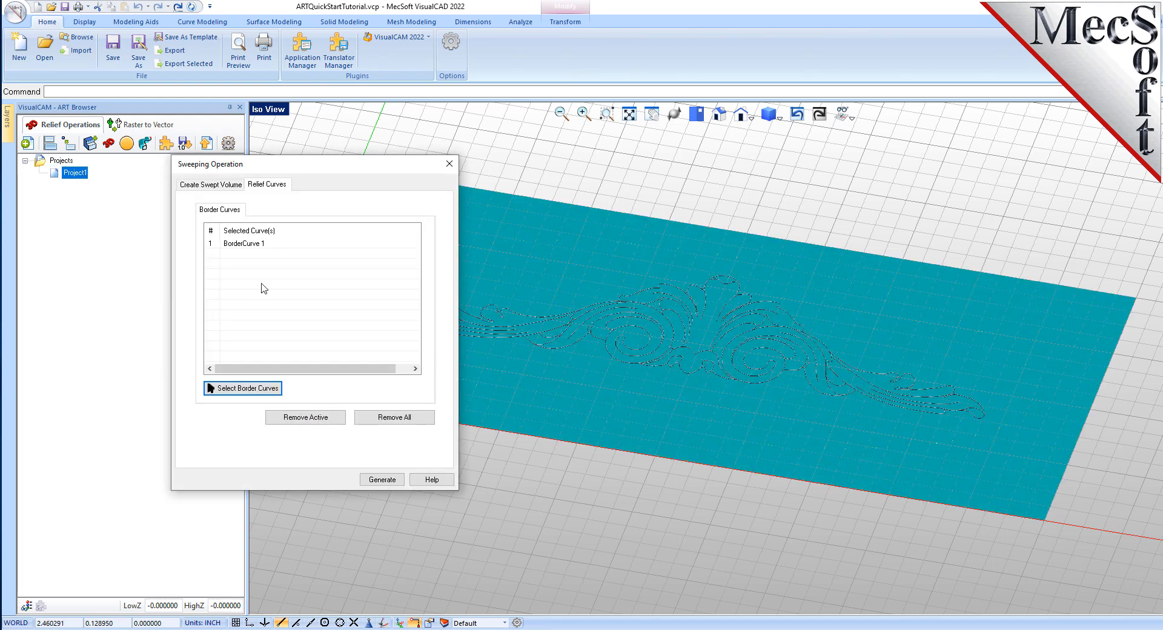
{"action": "left_click", "coordinate": [253, 244]}
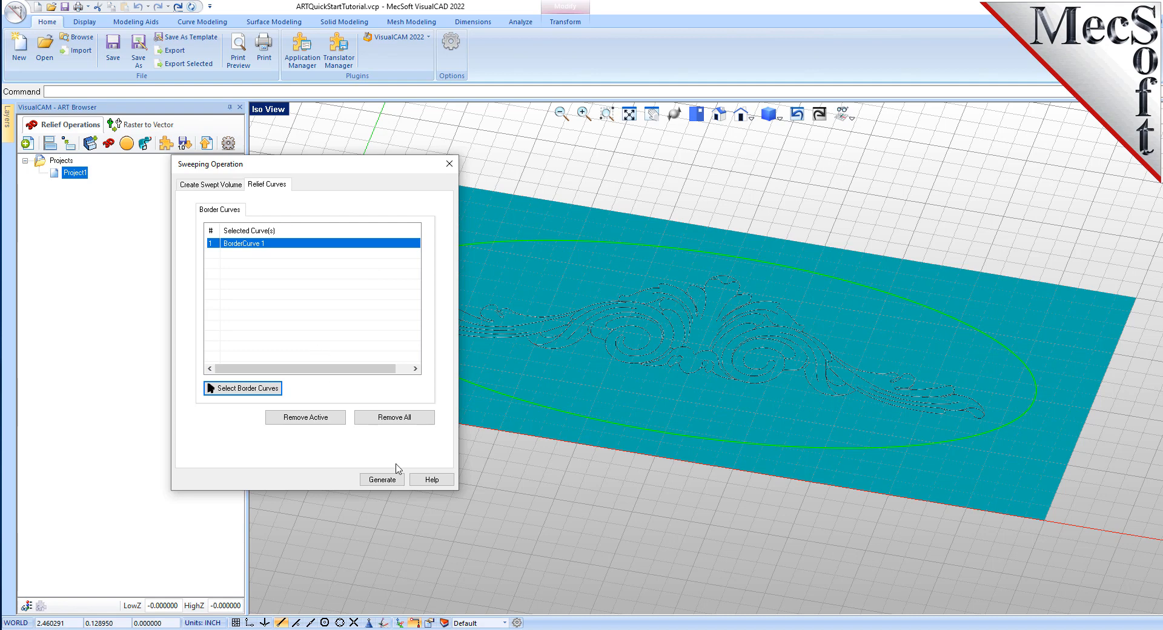
{"action": "left_click", "coordinate": [382, 479]}
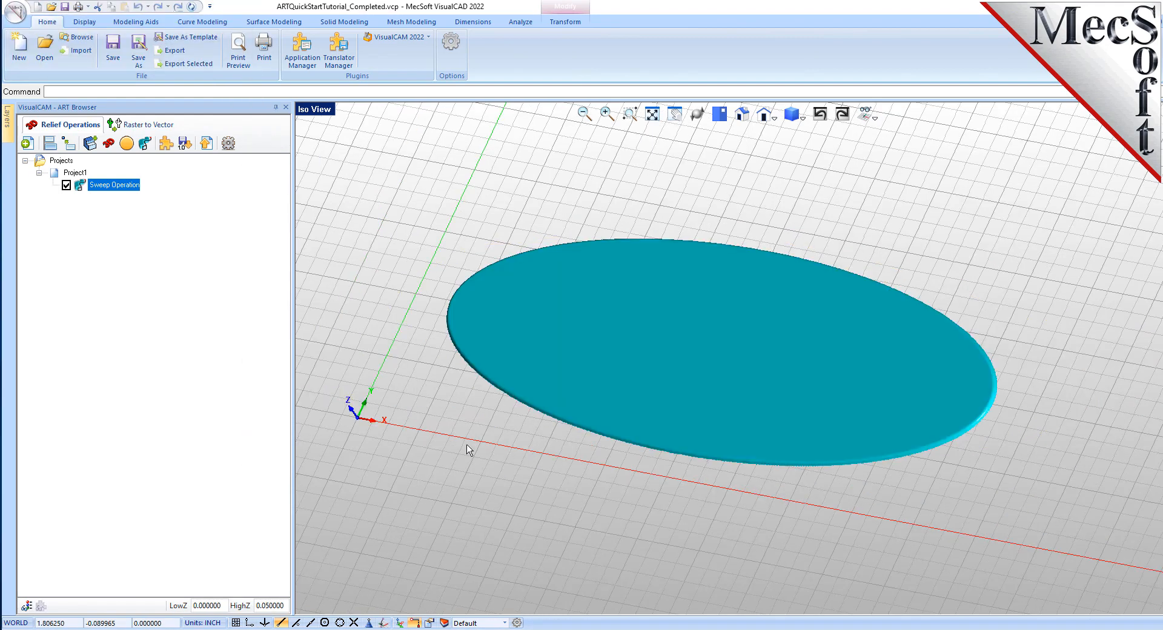
- Start a Puff operation on the project with the dome profile shape and Add type
{"action": "scroll", "coordinate": [727, 400], "scroll_direction": "up", "scroll_amount": 1}
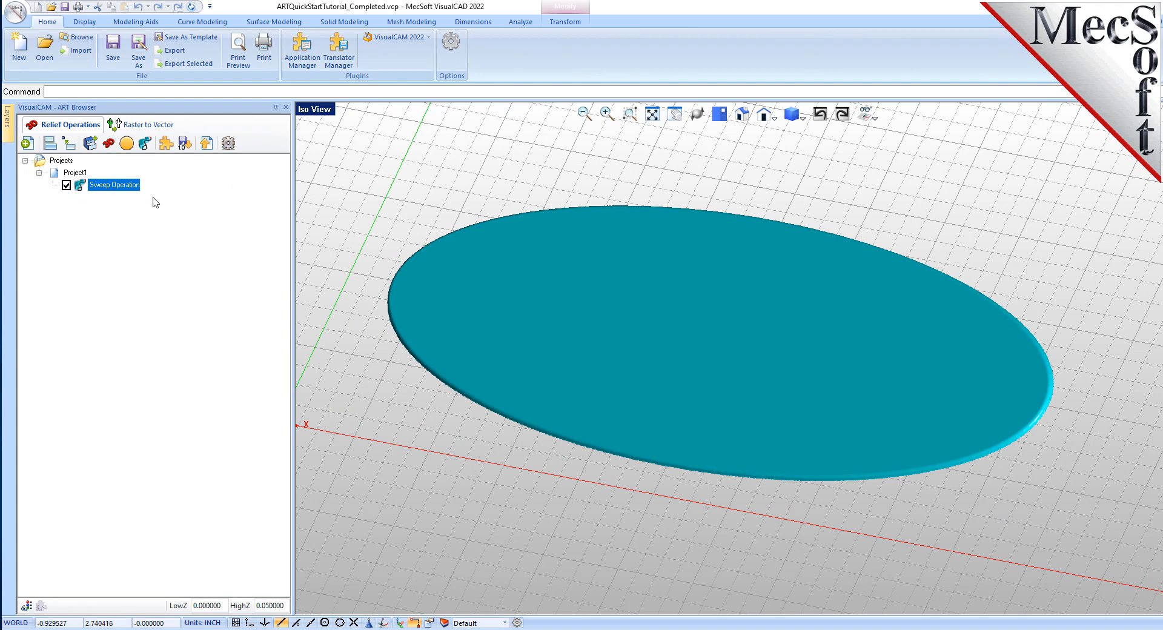
{"action": "middle_click_drag", "start_coordinate": [720, 487], "coordinate": [747, 507]}
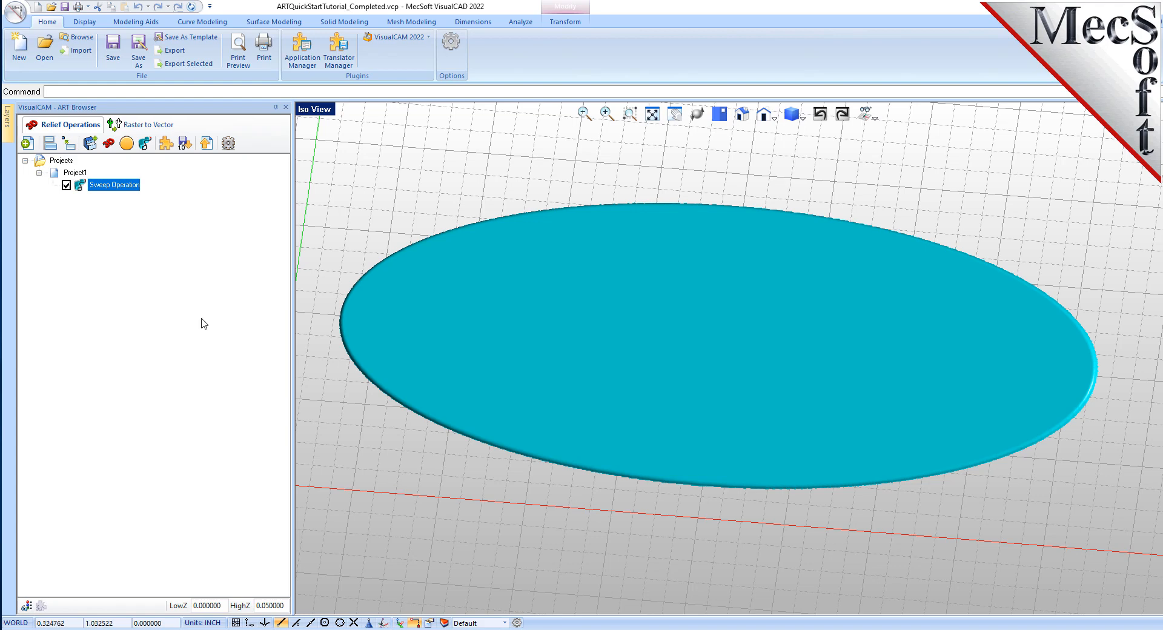
{"action": "left_click", "coordinate": [82, 188]}
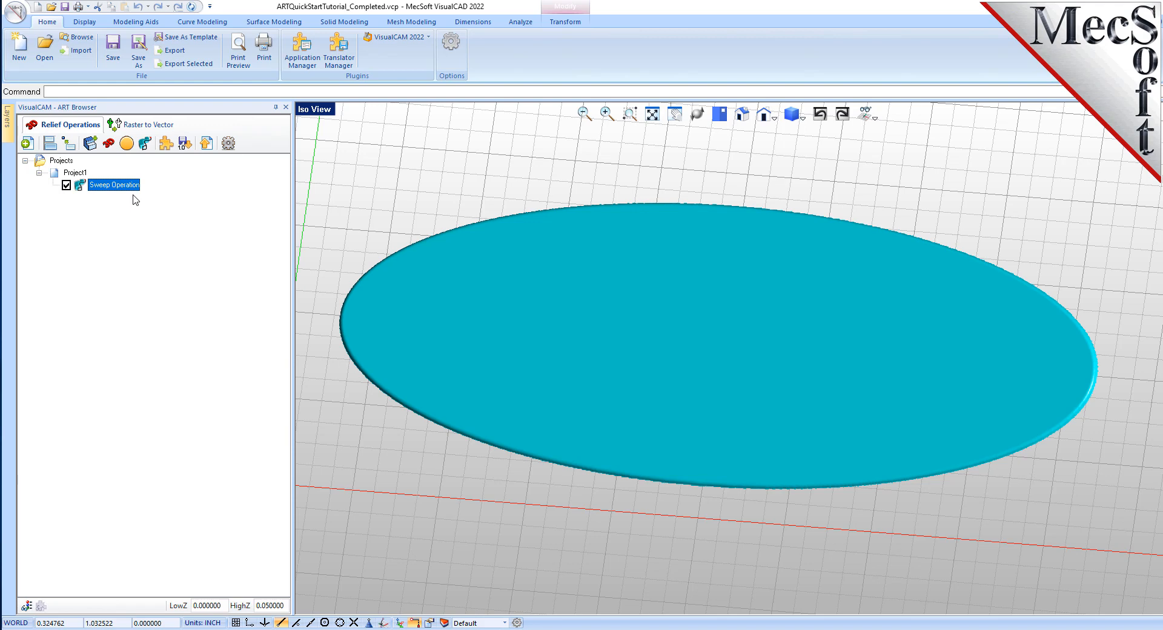
{"action": "left_click", "coordinate": [127, 144]}
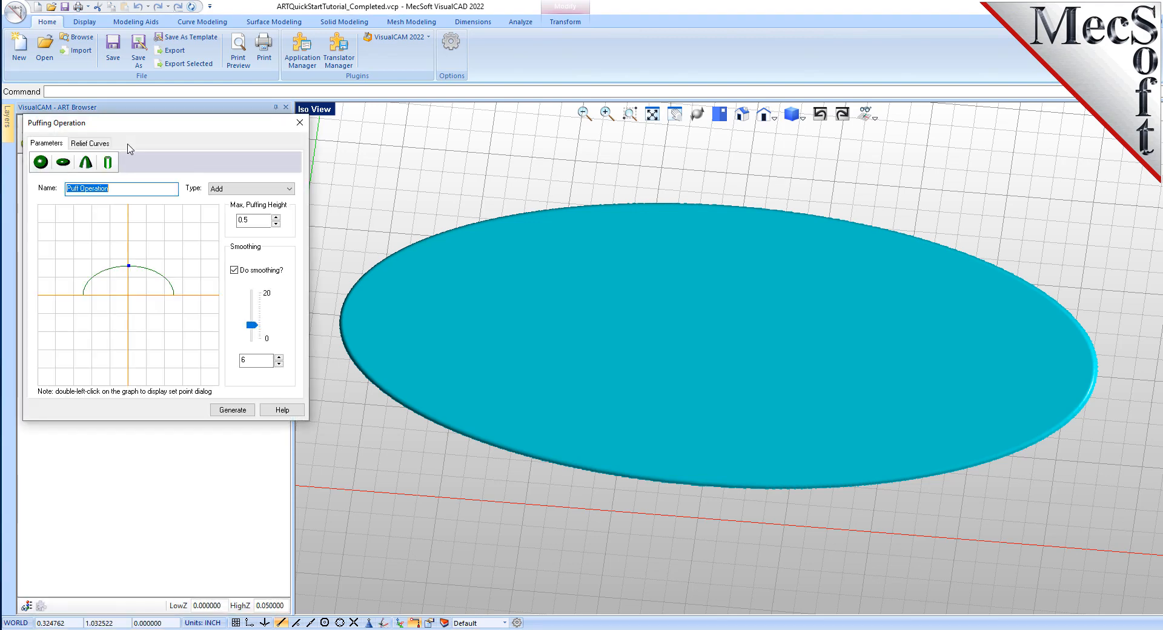
{"action": "left_click_drag", "start_coordinate": [165, 126], "coordinate": [244, 177]}
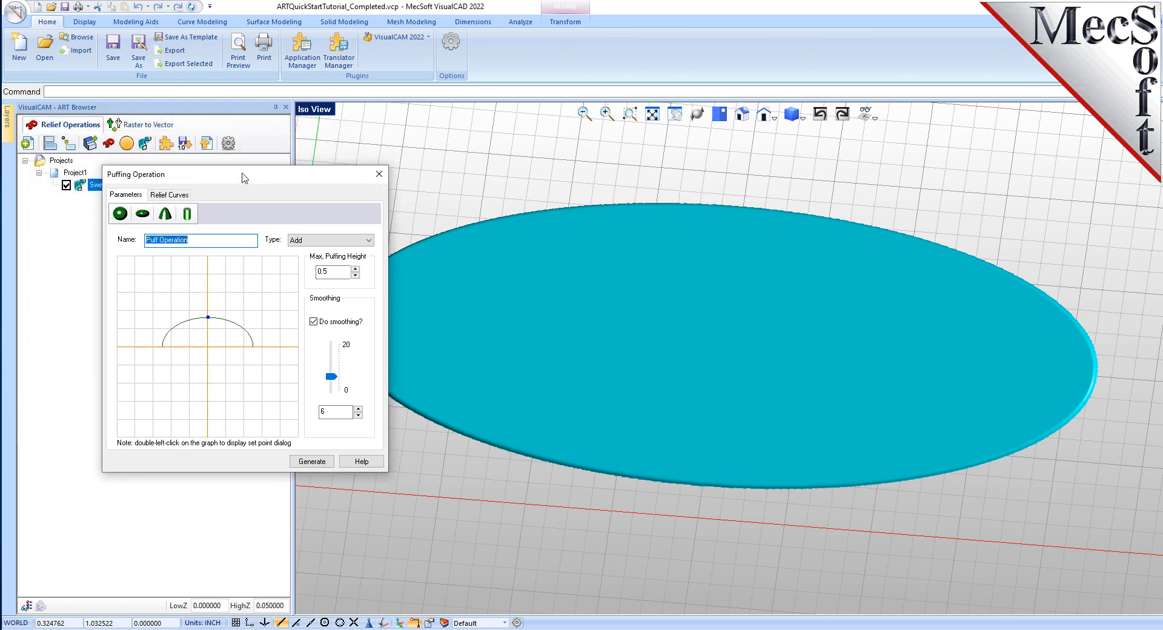
{"action": "left_click", "coordinate": [121, 215]}
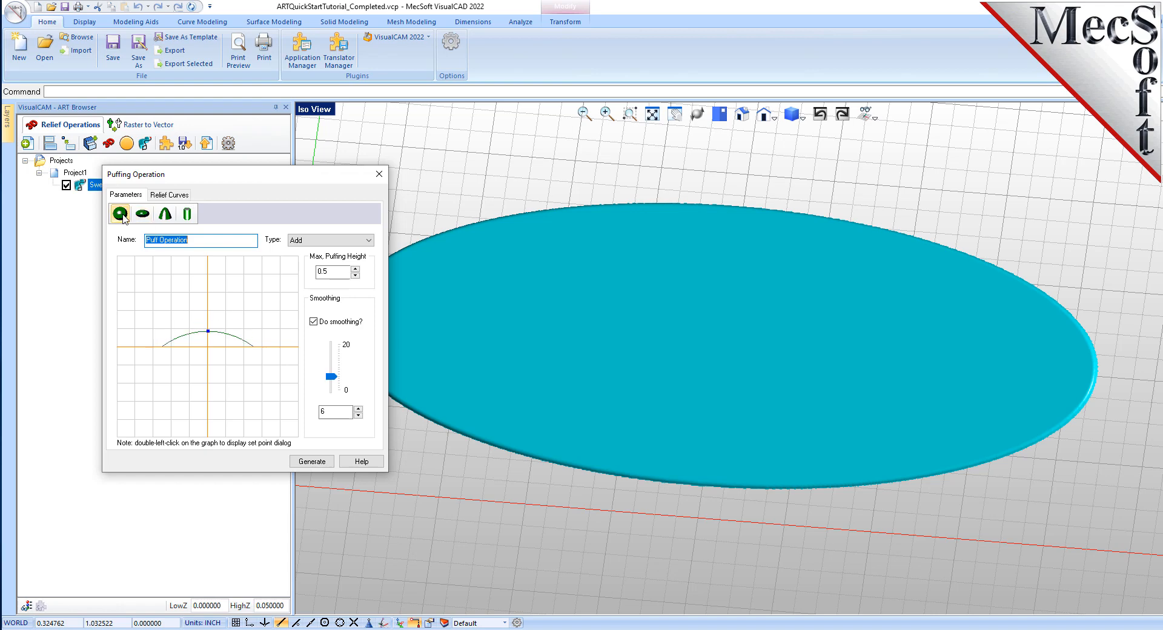
{"action": "left_click", "coordinate": [331, 240]}
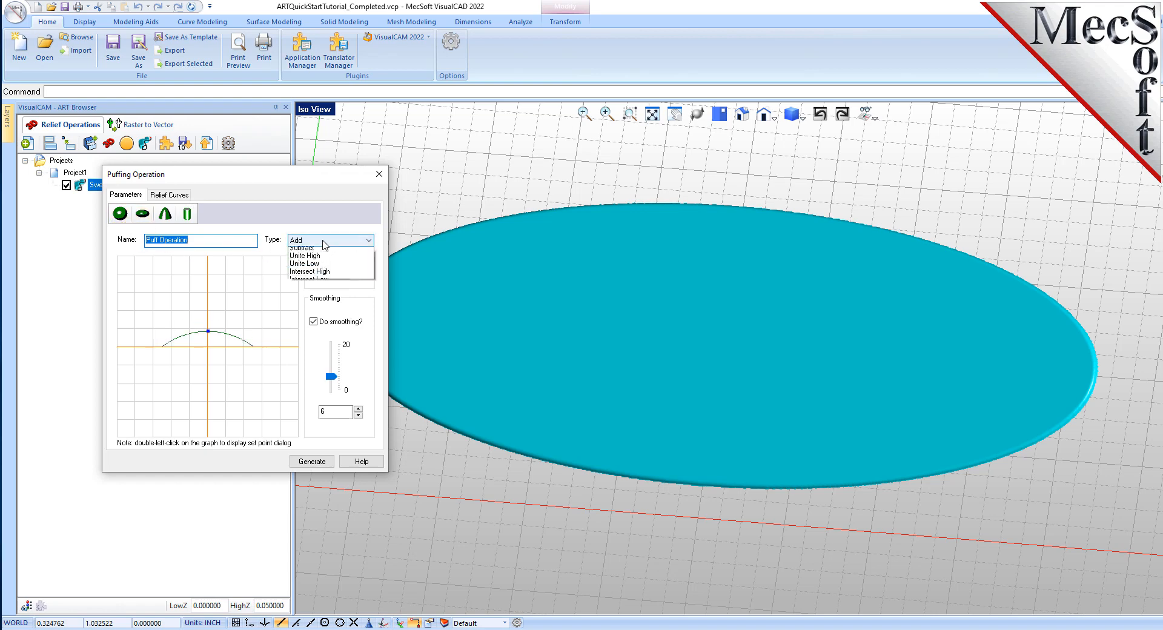
{"action": "left_click", "coordinate": [315, 253]}
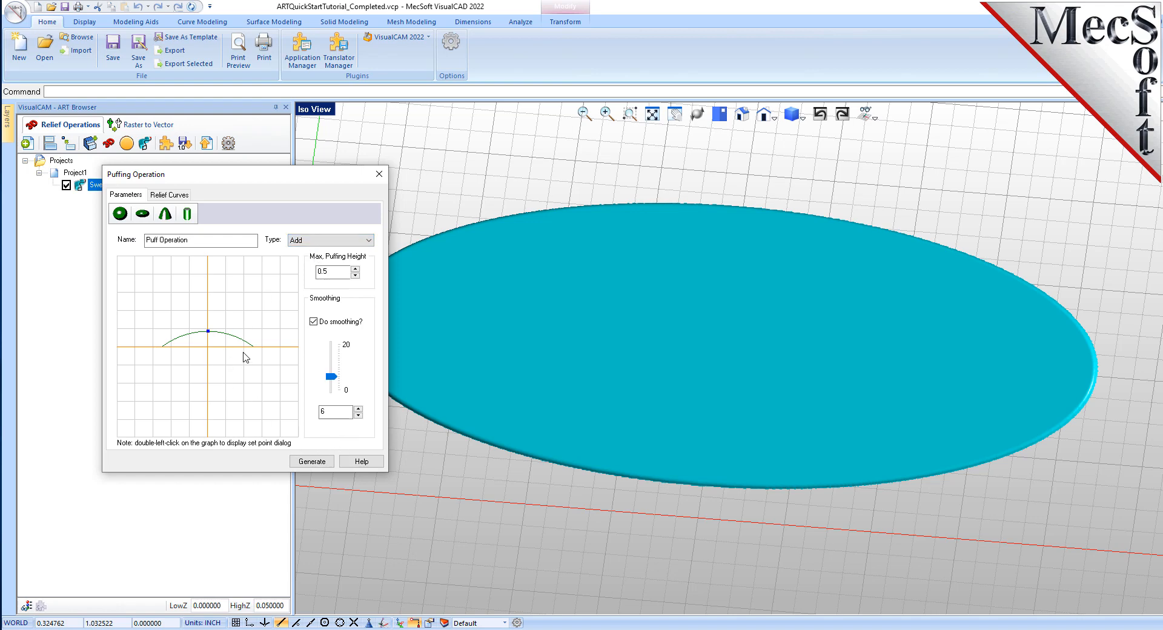
- Raise the apex of the dome profile slightly on the puff graph and switch to the relief curves settings
{"action": "left_click_drag", "start_coordinate": [339, 272], "coordinate": [306, 272]}
{"action": "mouse_move", "coordinate": [207, 331]}
{"action": "left_mouse_down"}
{"action": "mouse_move", "coordinate": [209, 360]}
{"action": "mouse_move", "coordinate": [212, 290]}
{"action": "mouse_move", "coordinate": [210, 329]}
{"action": "mouse_move", "coordinate": [210, 318]}
{"action": "left_mouse_up"}
{"action": "left_click", "coordinate": [333, 410]}
{"action": "double_click", "coordinate": [333, 410]}
{"action": "left_click", "coordinate": [172, 195]}
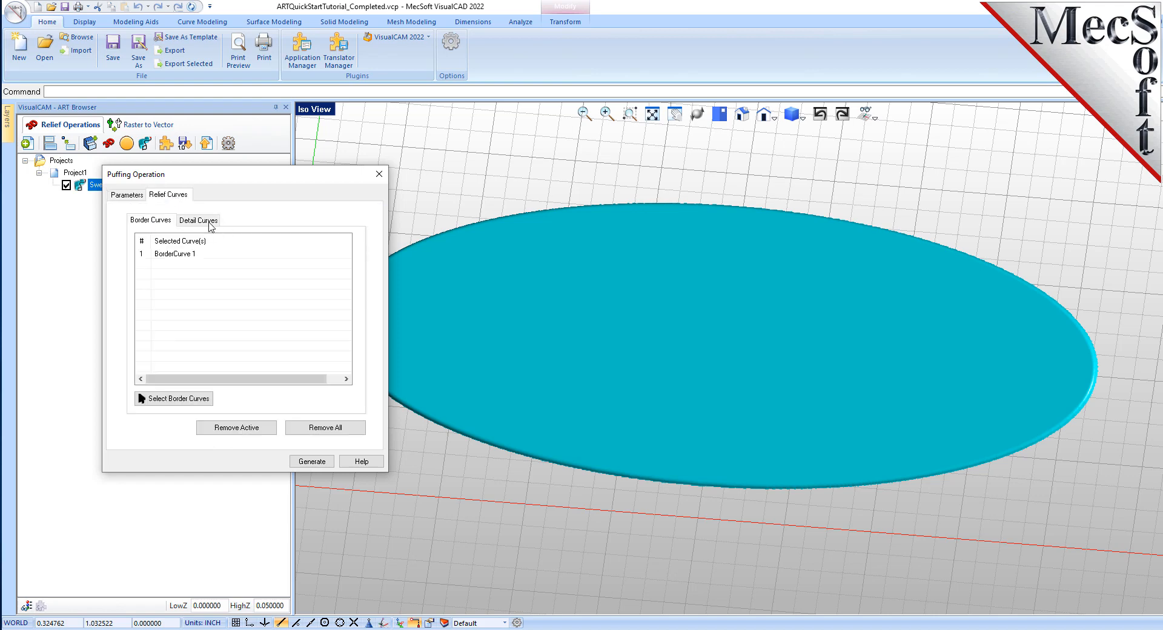
- Remove the ellipse from the puff operation's border curves list
{"action": "left_click", "coordinate": [209, 222]}
{"action": "left_click", "coordinate": [151, 222]}
{"action": "left_click", "coordinate": [177, 254]}
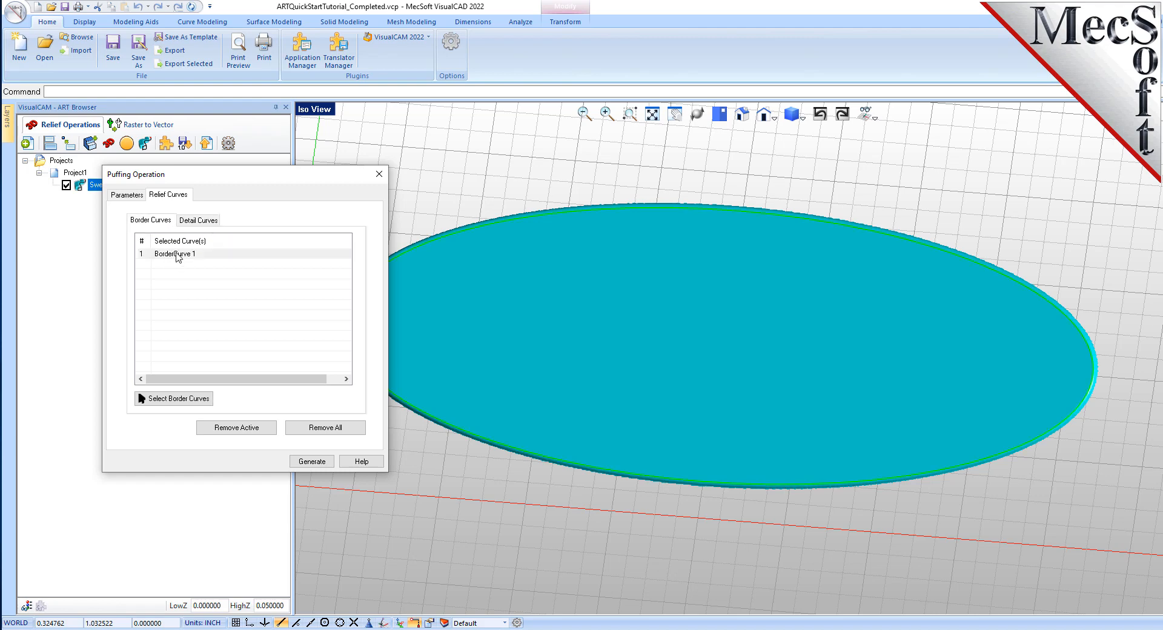
{"action": "left_click", "coordinate": [265, 426]}
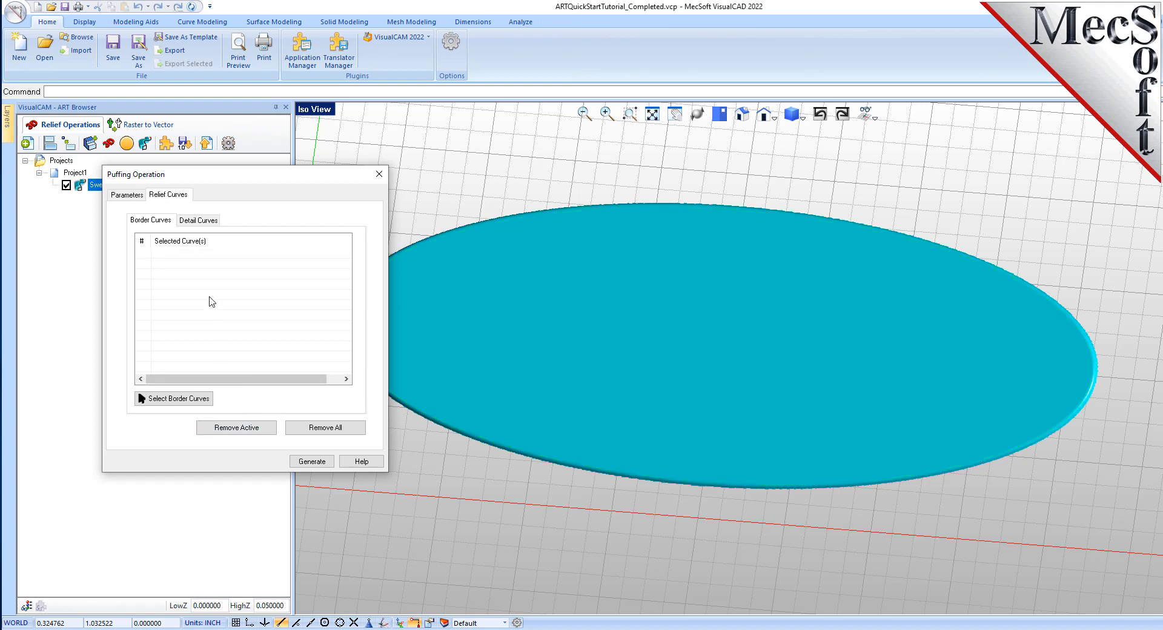
- Select the ornament's outer outline as the puff operation's border curve
{"action": "left_click", "coordinate": [189, 400]}
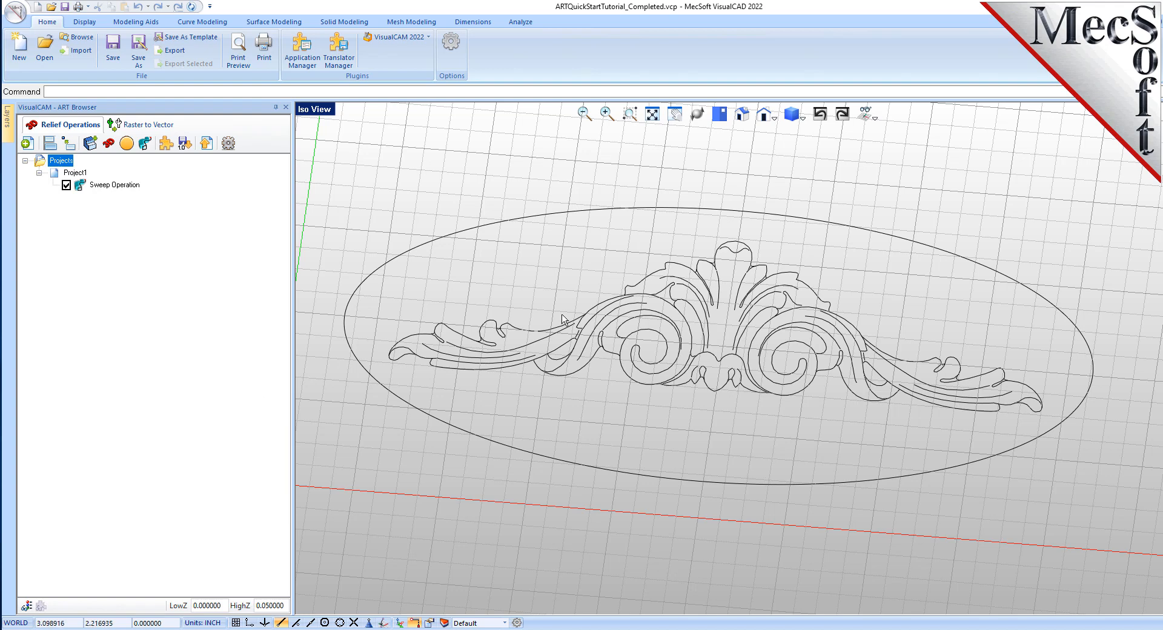
{"action": "left_click", "coordinate": [549, 333]}
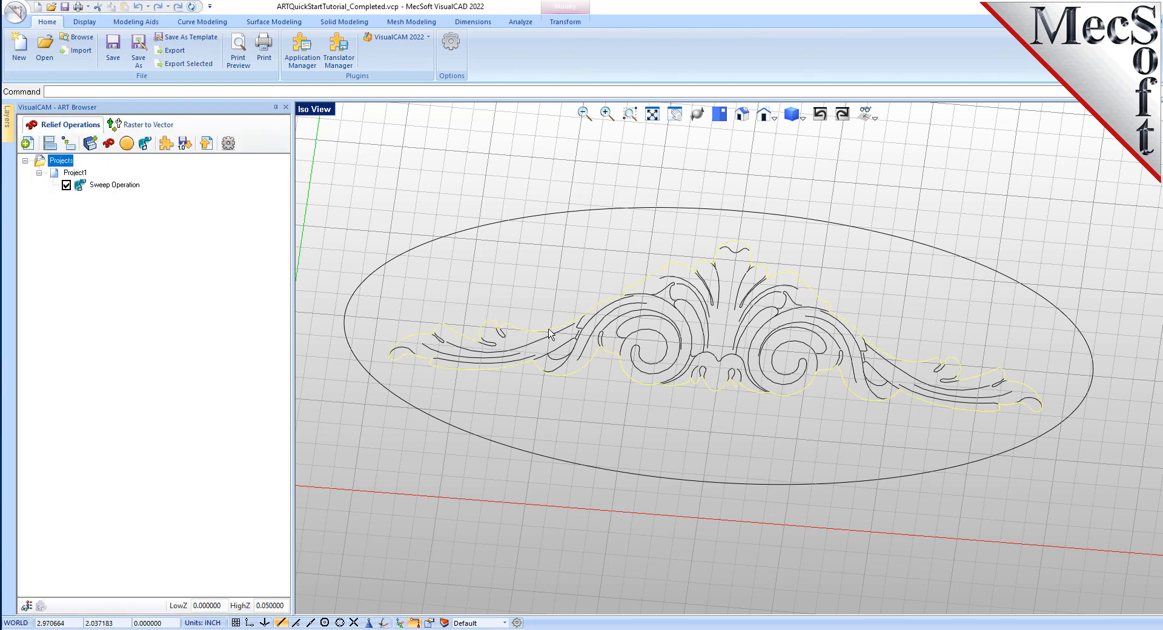
{"action": "right_click", "coordinate": [549, 332]}
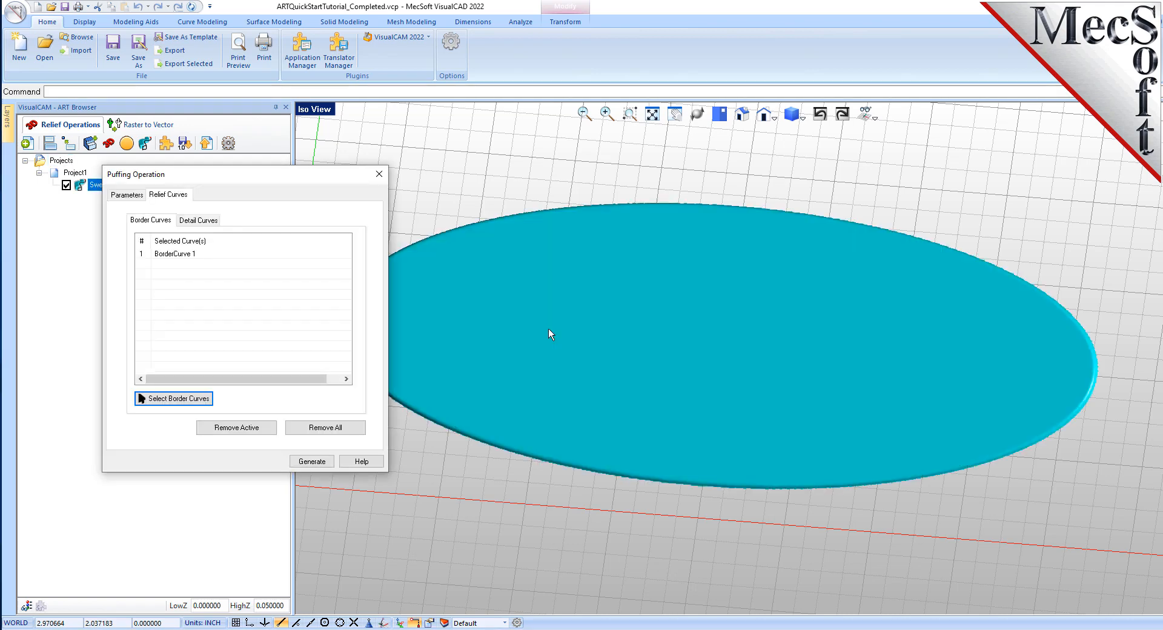
{"action": "left_click", "coordinate": [187, 255]}
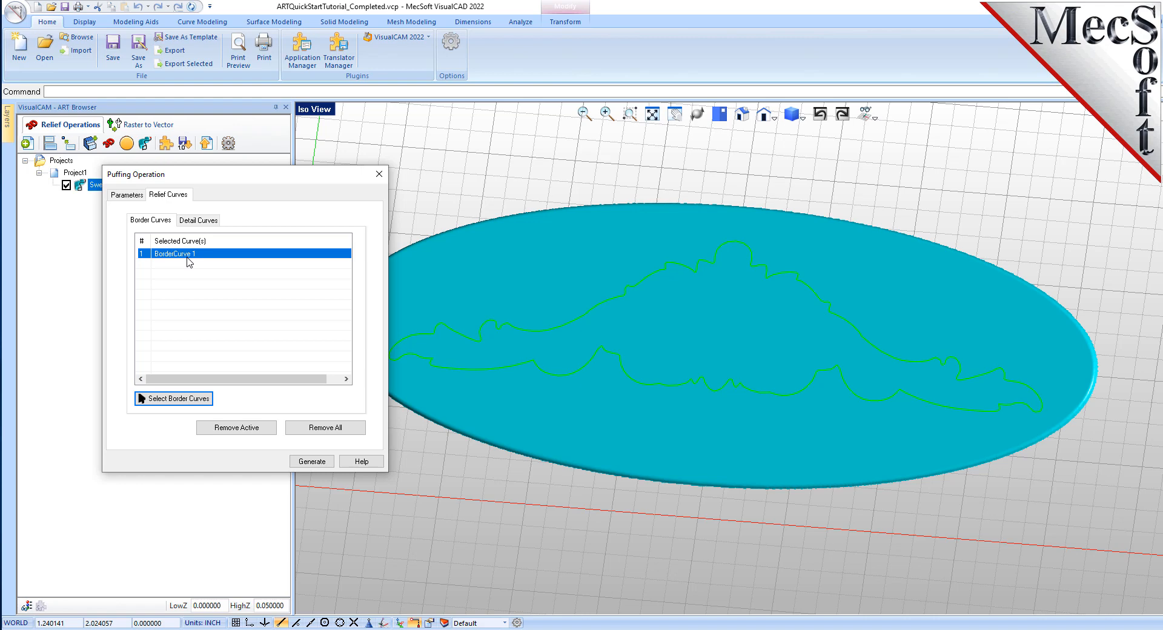
- Window-select all of the ornament's inner lines as the puff operation's detail curves
{"action": "left_click", "coordinate": [203, 223]}
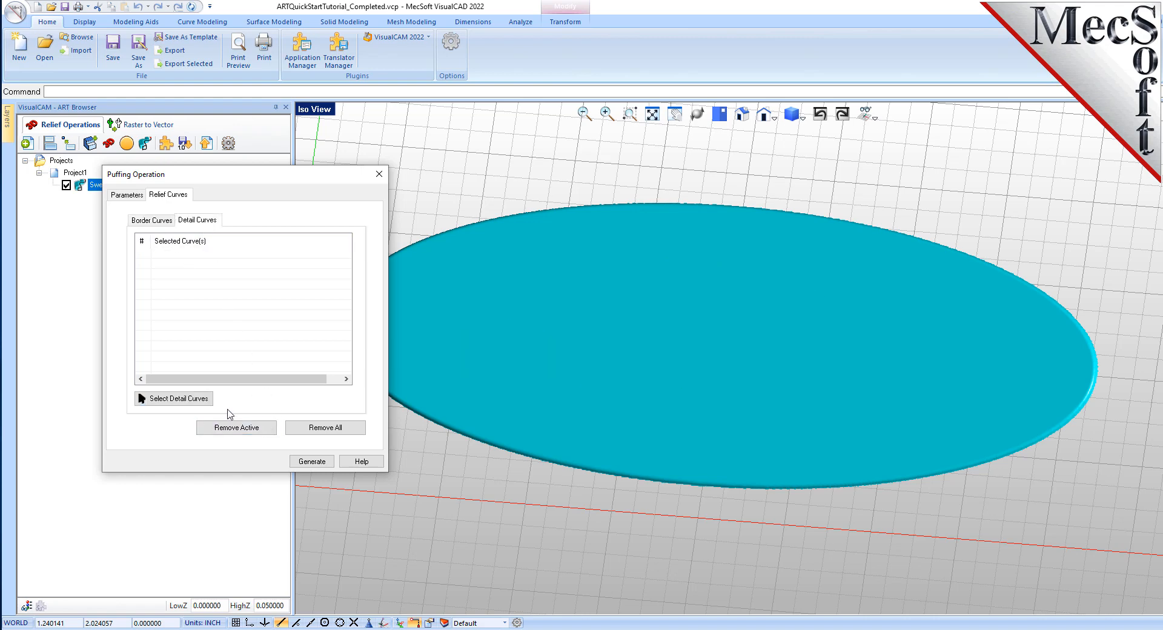
{"action": "left_click", "coordinate": [200, 400]}
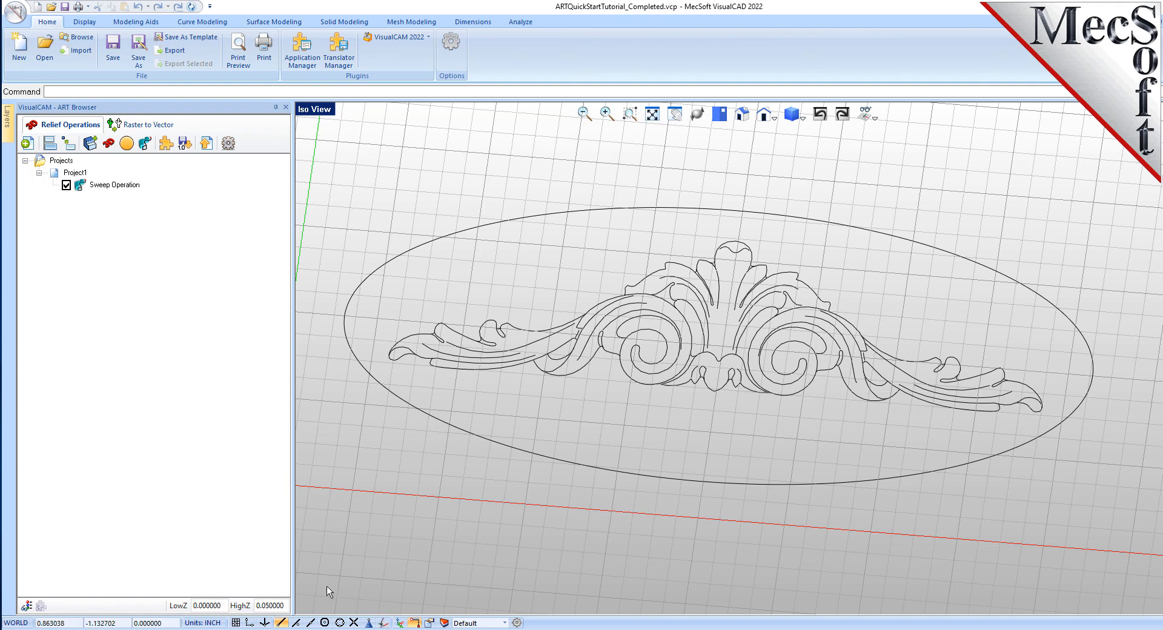
{"action": "left_click_drag", "start_coordinate": [326, 587], "coordinate": [1061, 193]}
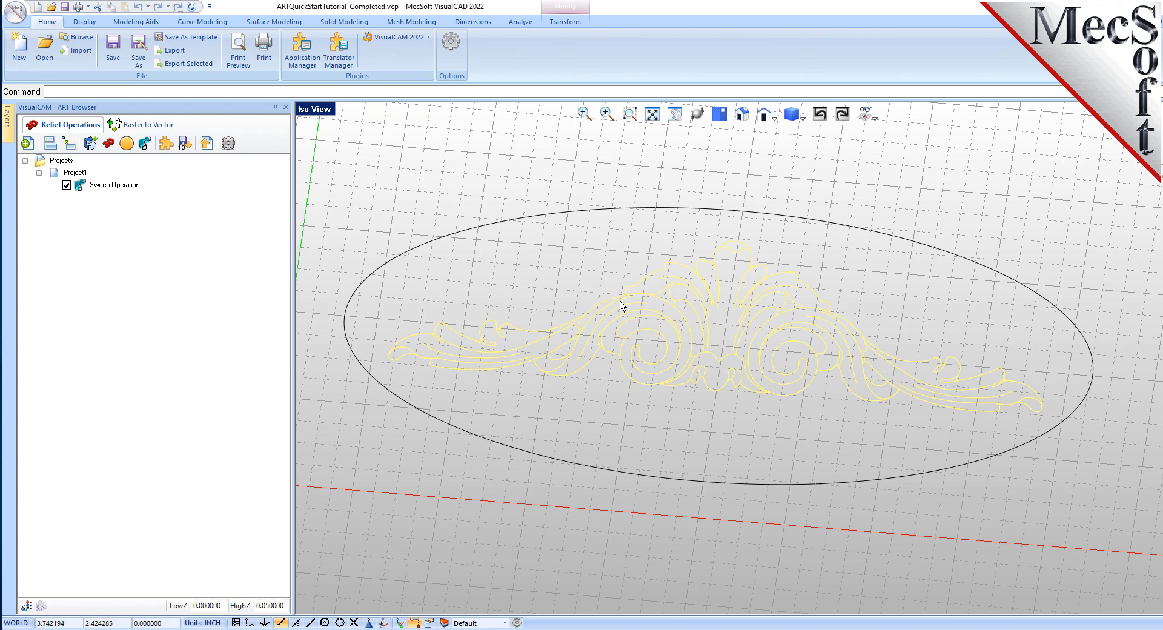
{"action": "left_click", "coordinate": [537, 330], "text": "ctrl"}
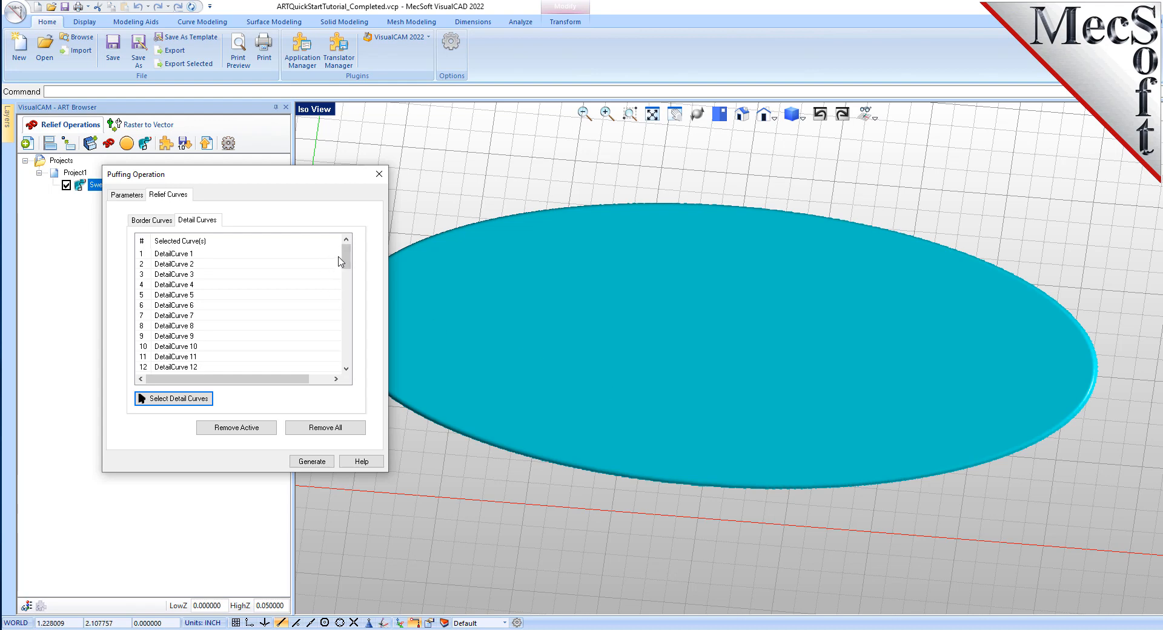
- Check the listed detail curves against the ornament and generate the puff operation
{"action": "left_click", "coordinate": [184, 254]}
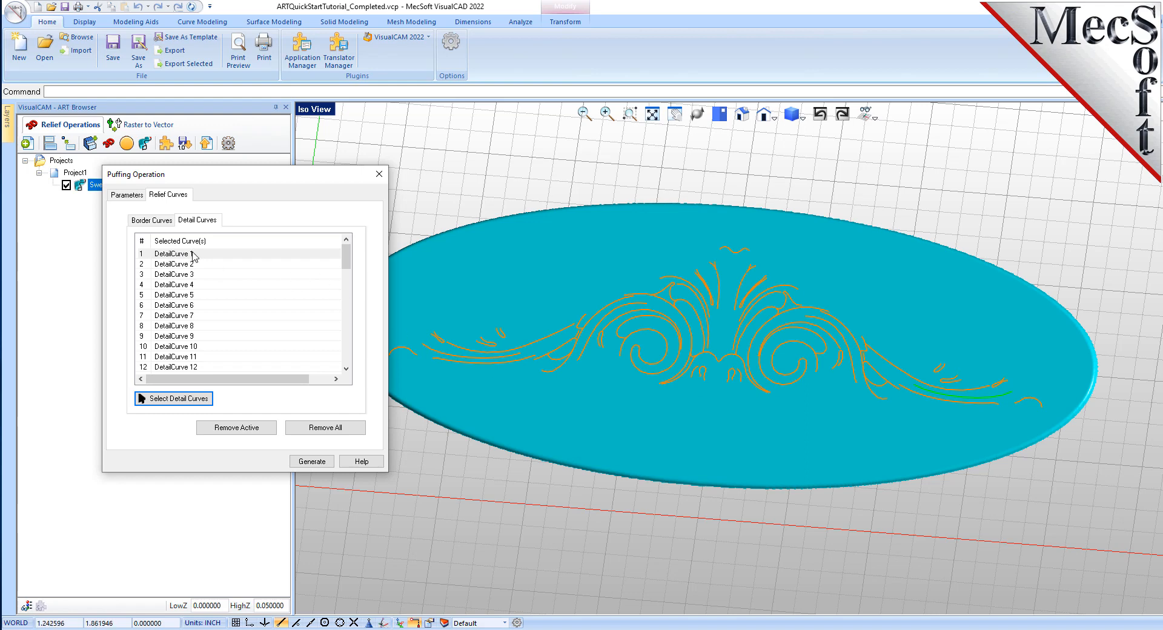
{"action": "left_click", "coordinate": [190, 265]}
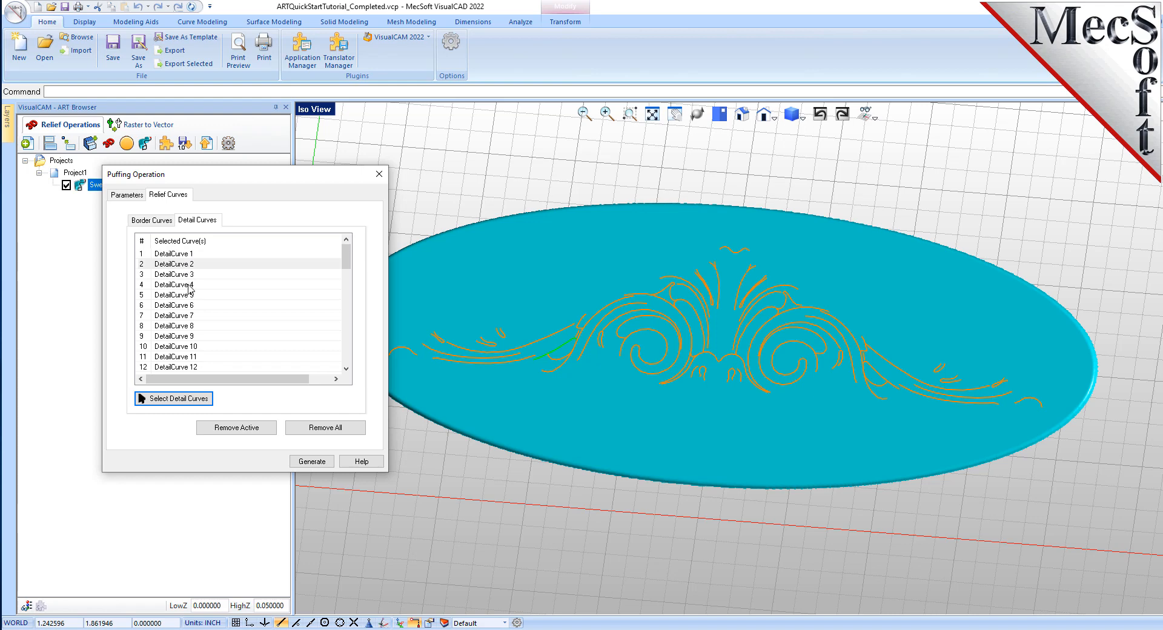
{"action": "left_click", "coordinate": [188, 275]}
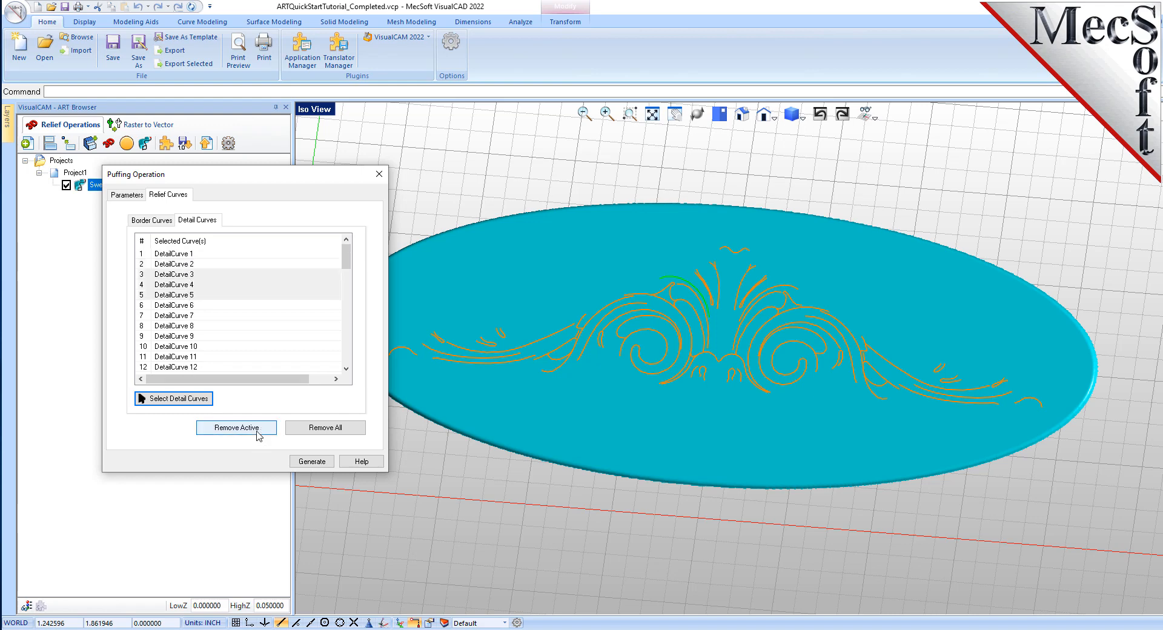
{"action": "left_click", "coordinate": [197, 257]}
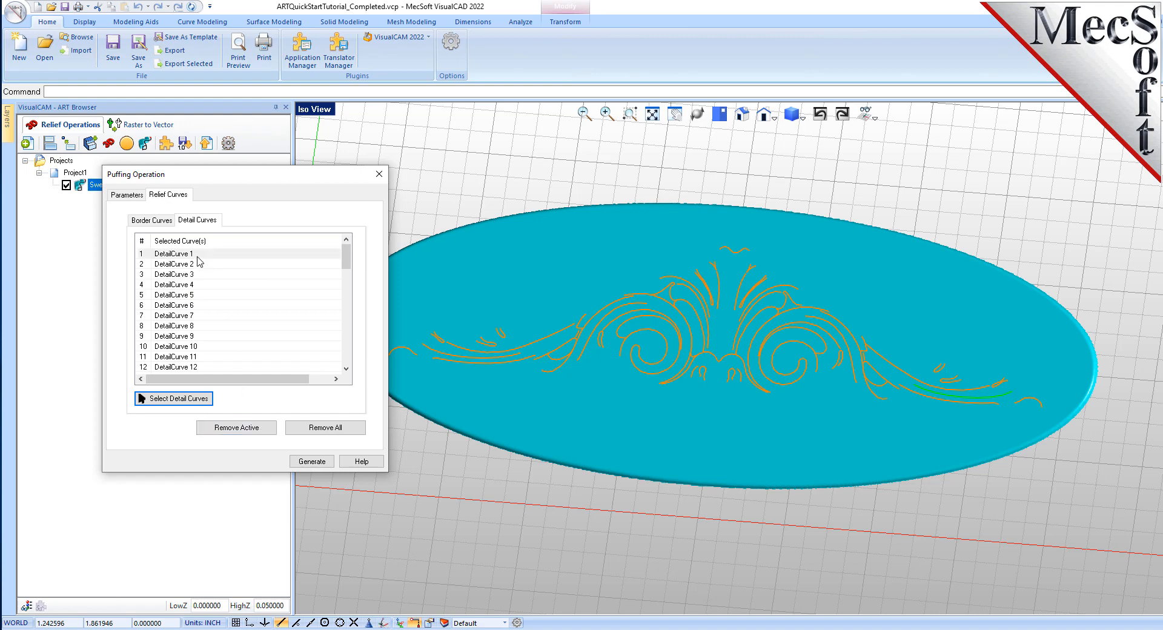
{"action": "left_click", "coordinate": [312, 461]}
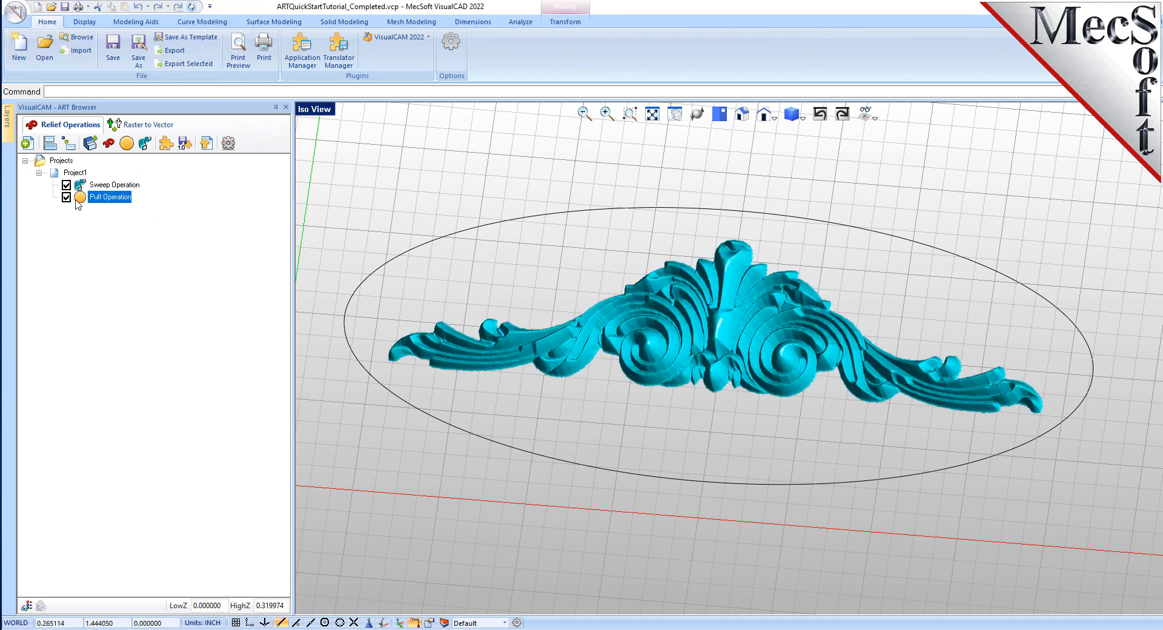
- Start a 3D Relief operation using the image Texture.jpg from the QuickStart folder
{"action": "middle_click_drag", "start_coordinate": [685, 430], "coordinate": [712, 402]}
{"action": "scroll", "coordinate": [735, 328], "scroll_direction": "up", "scroll_amount": 6}
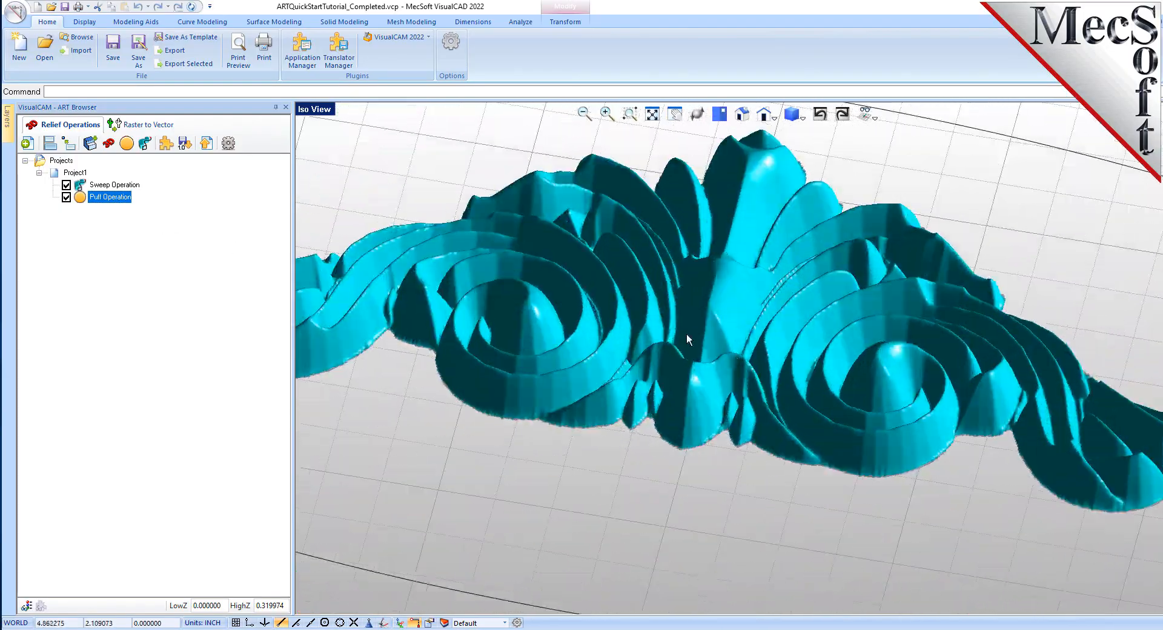
{"action": "scroll", "coordinate": [687, 335], "scroll_direction": "down", "scroll_amount": 8}
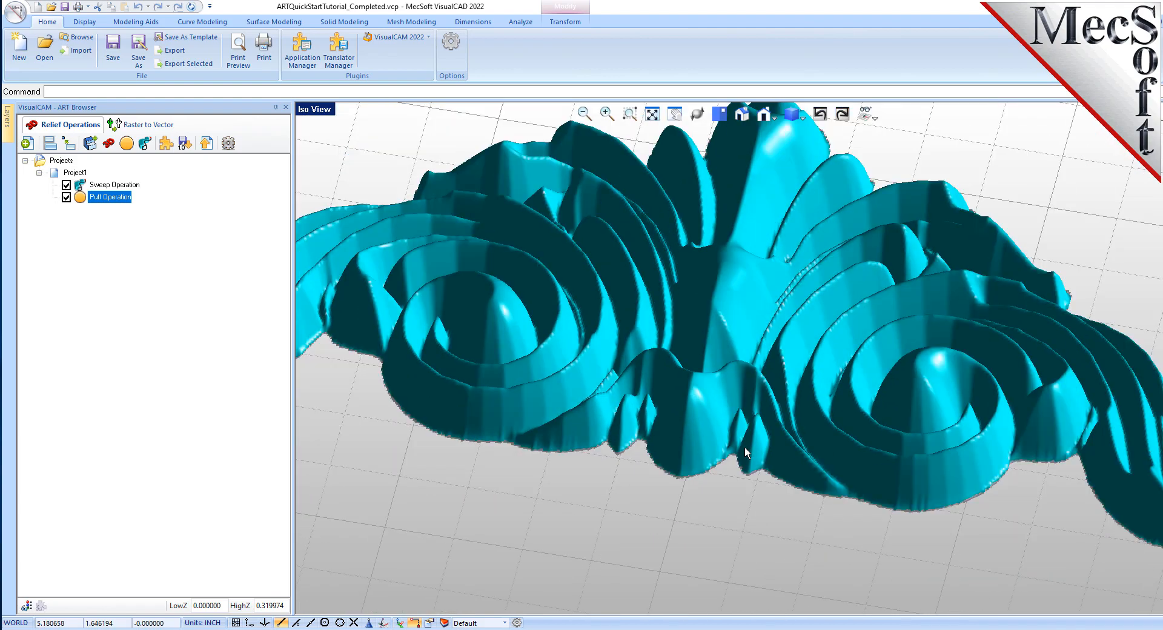
{"action": "scroll", "coordinate": [682, 263], "scroll_direction": "down", "scroll_amount": 2}
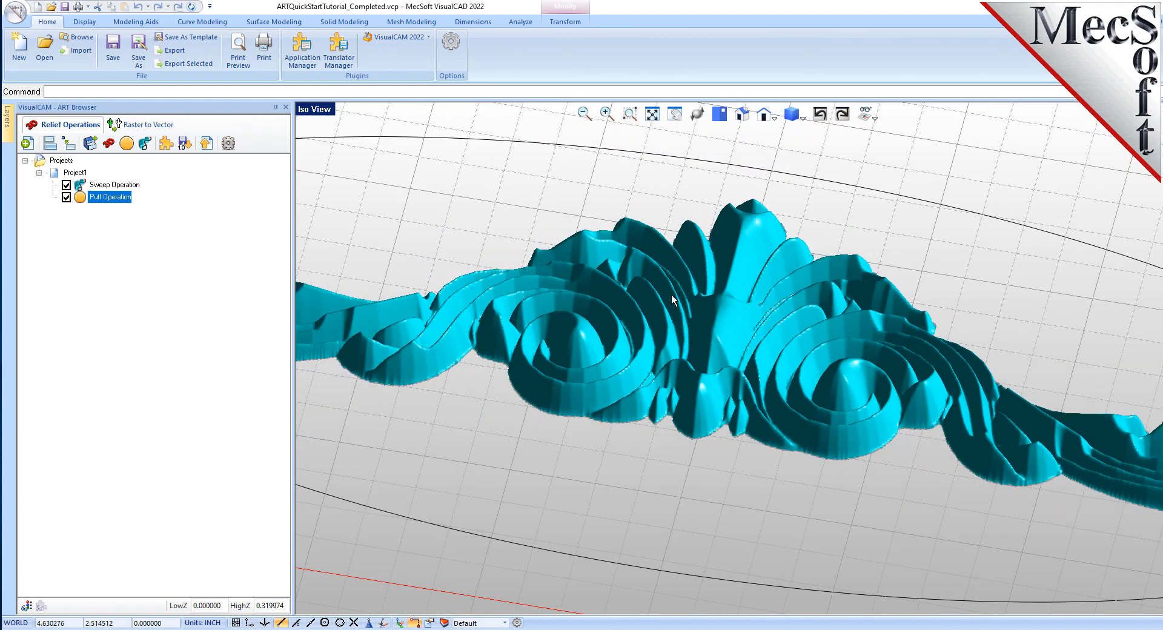
{"action": "scroll", "coordinate": [738, 333], "scroll_direction": "up", "scroll_amount": 3}
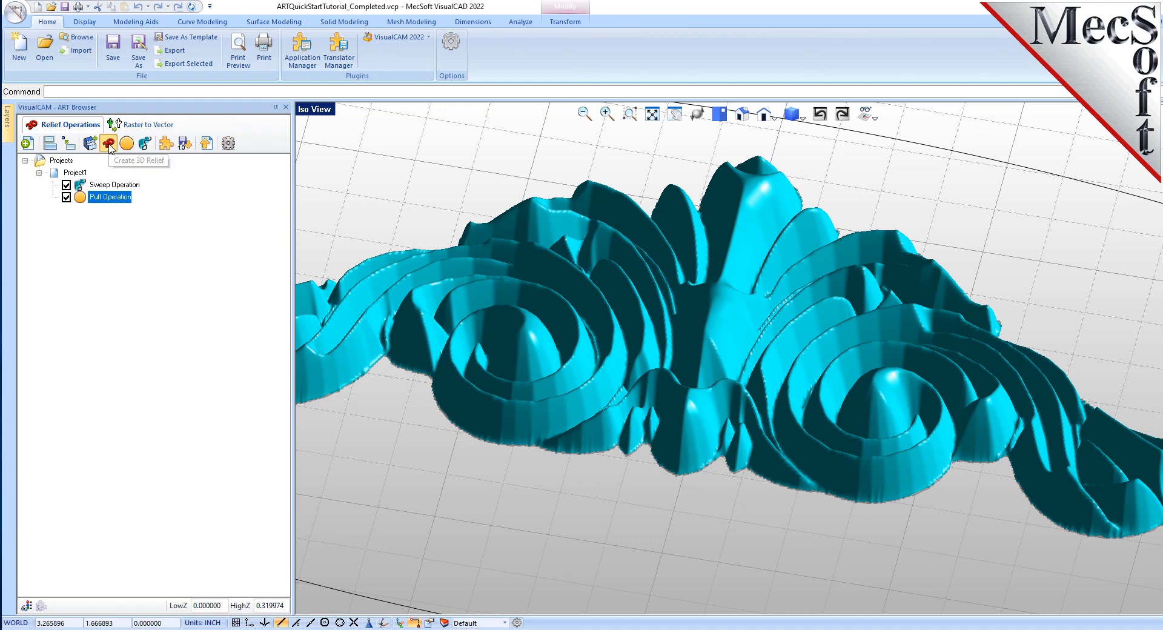
{"action": "left_click", "coordinate": [110, 148]}
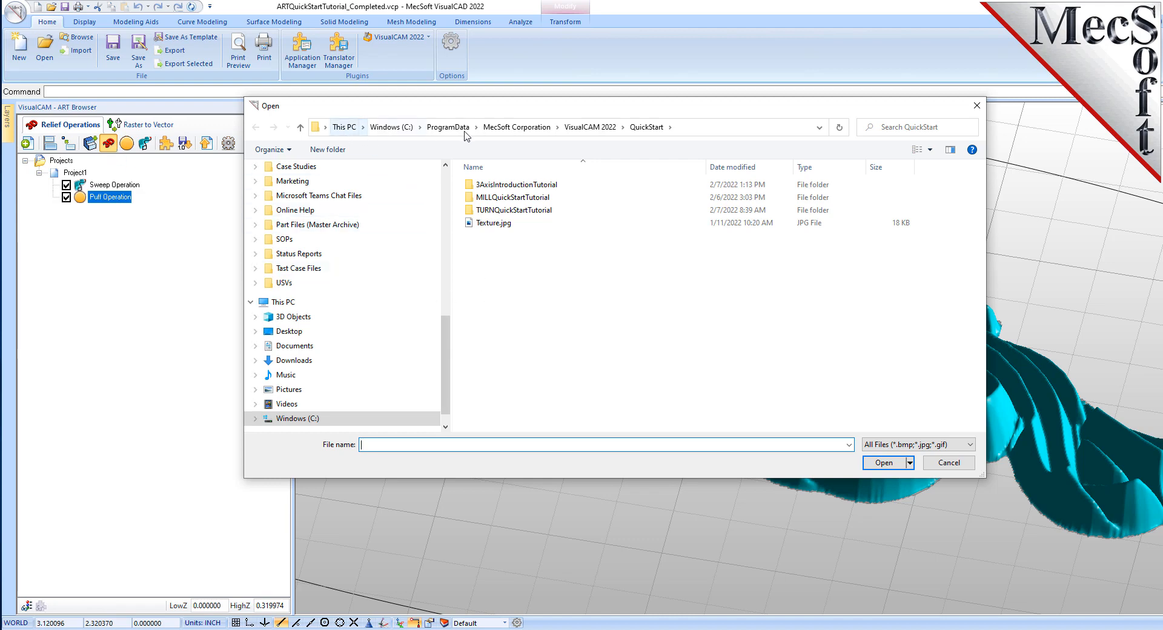
{"action": "left_click", "coordinate": [705, 128]}
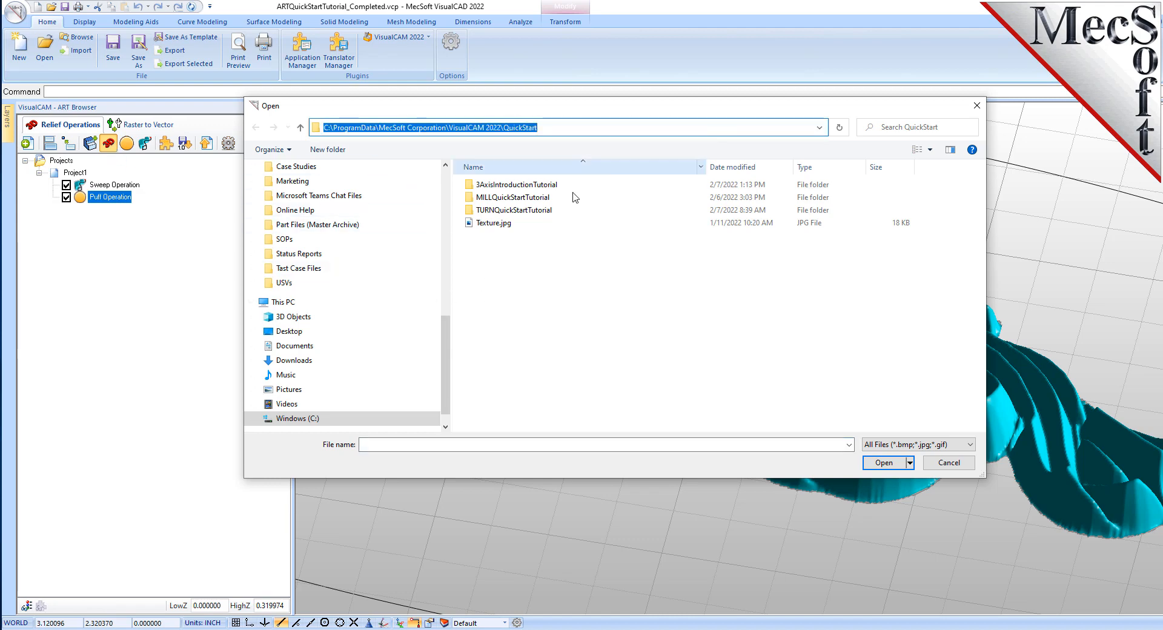
{"action": "left_click", "coordinate": [476, 223]}
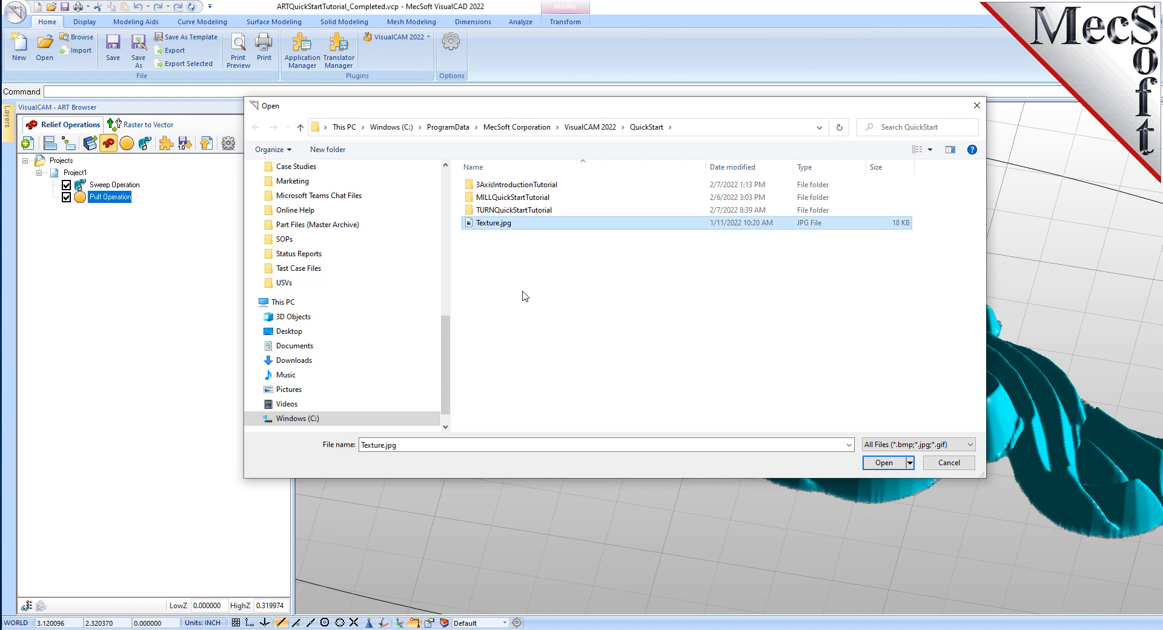
{"action": "left_click", "coordinate": [891, 463]}
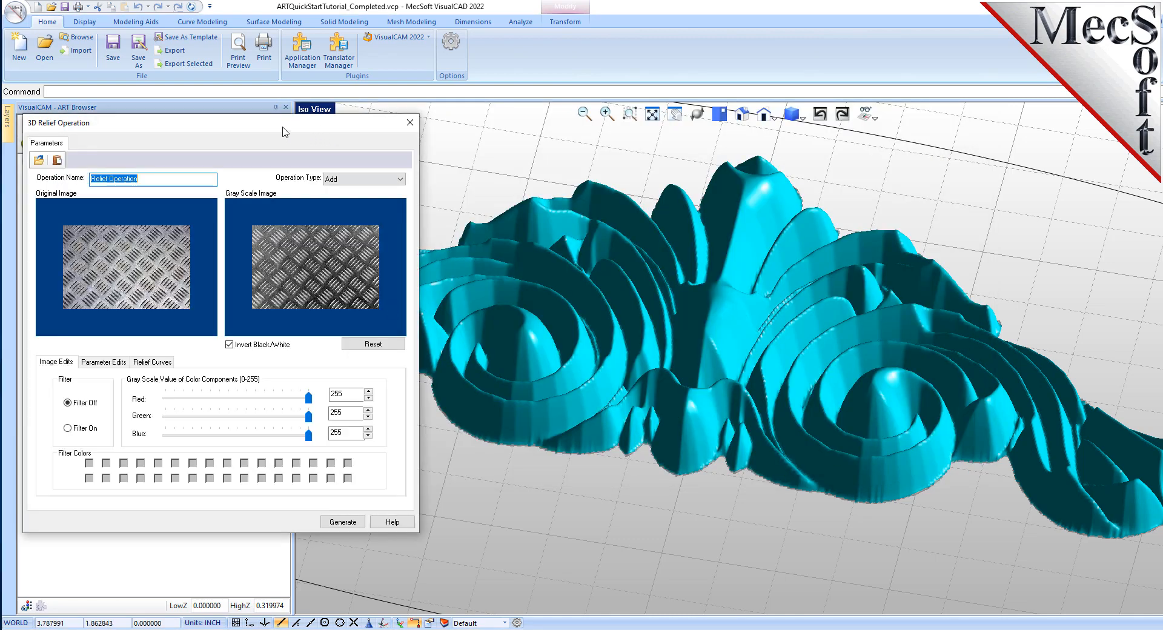
- Set the 3D relief's operation type to Add with Invert Black/White checked
{"action": "left_click_drag", "start_coordinate": [285, 132], "coordinate": [417, 143]}
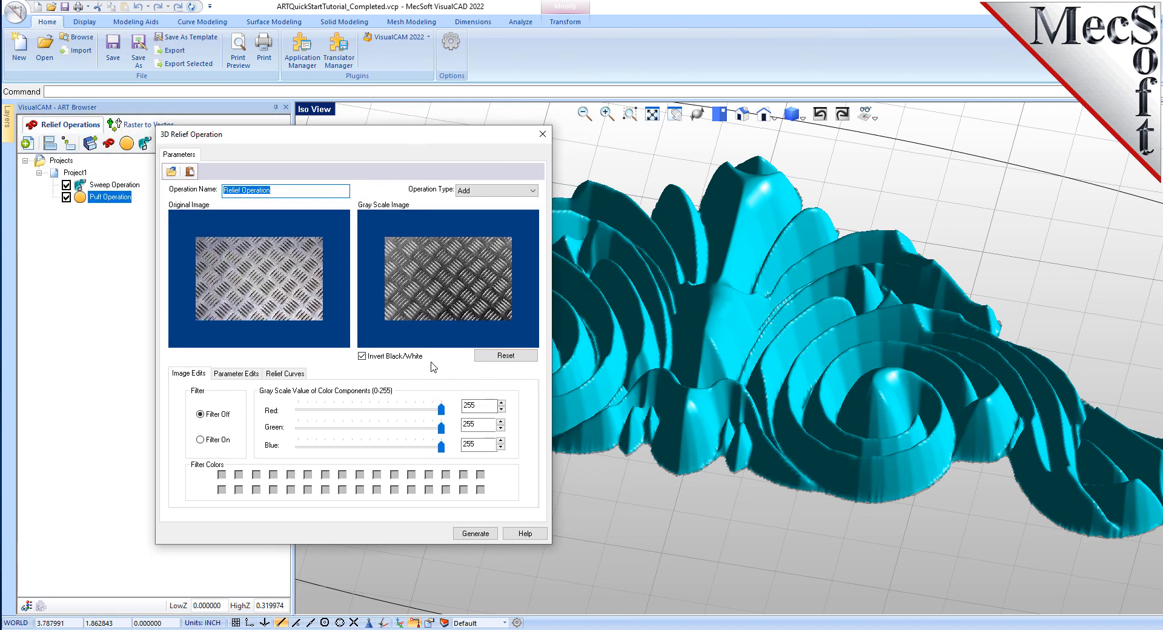
{"action": "left_click", "coordinate": [336, 293]}
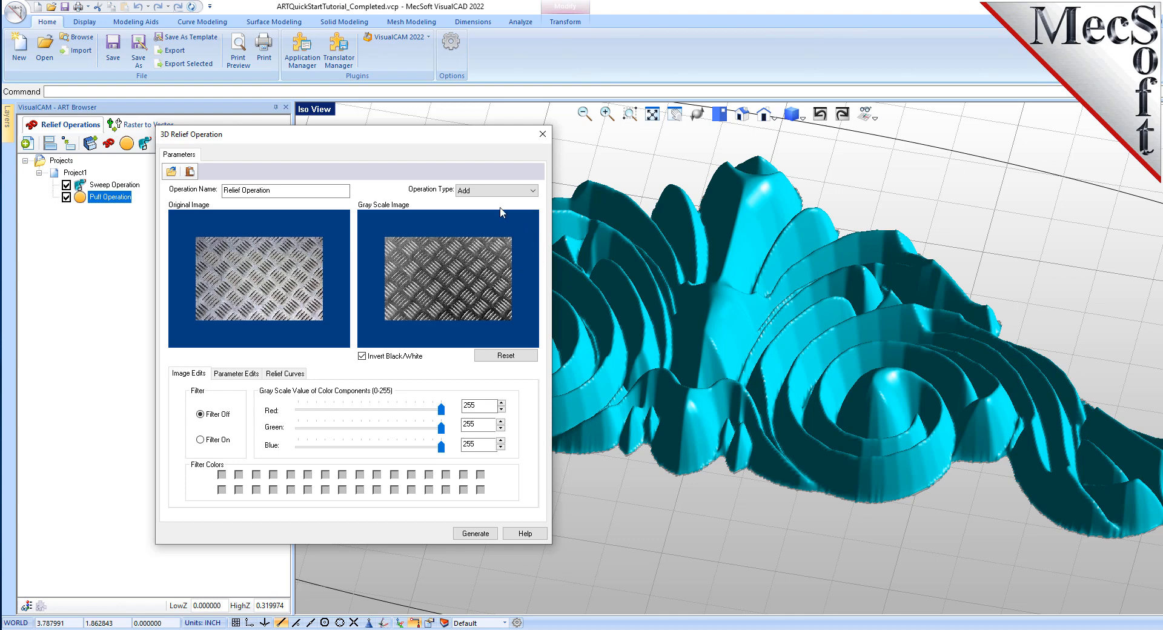
{"action": "left_click", "coordinate": [508, 191]}
{"action": "left_click", "coordinate": [482, 202]}
{"action": "left_click", "coordinate": [361, 356]}
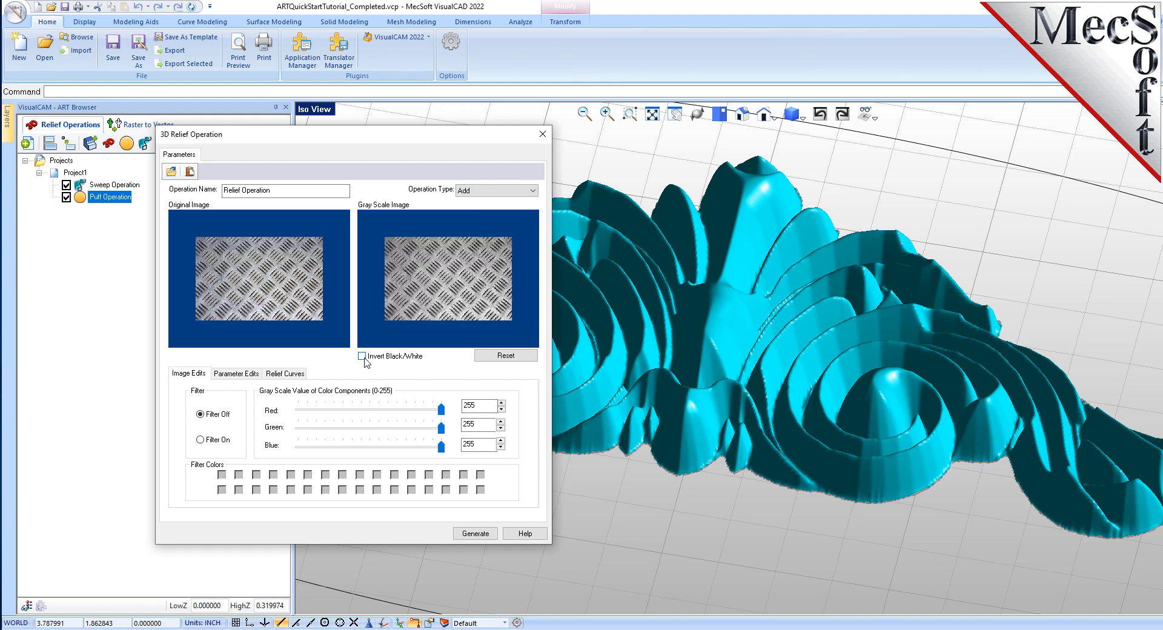
{"action": "left_click", "coordinate": [362, 356]}
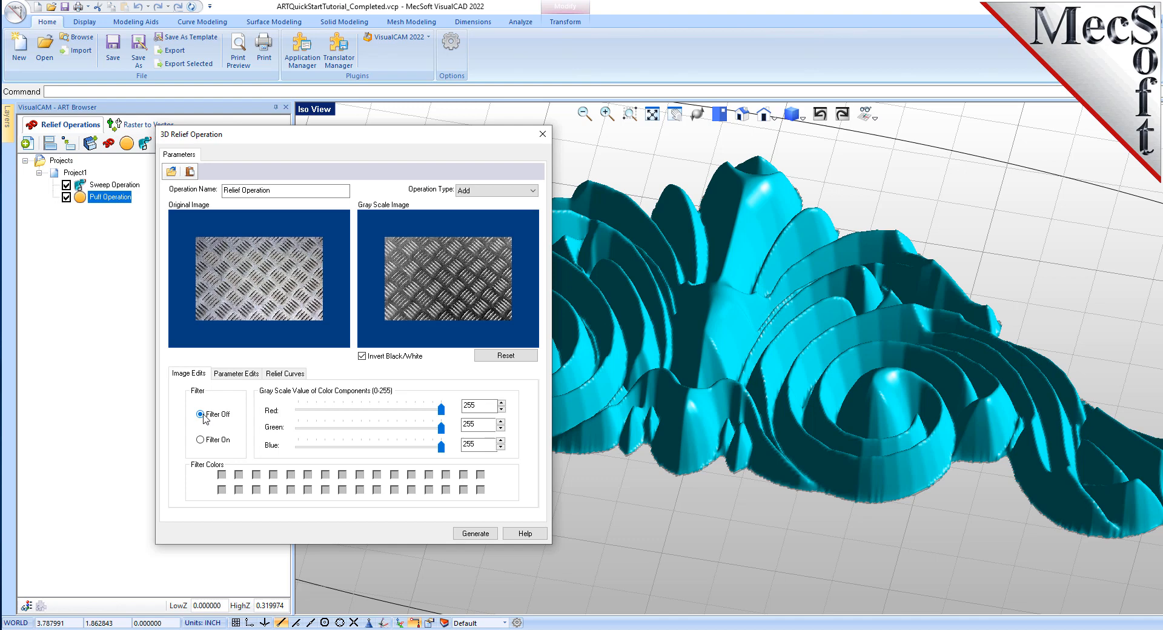
- Set the relief size to W 10 by H 4, without image size or aspect ratio, and lower the smoothing factor
{"action": "left_click", "coordinate": [250, 376]}
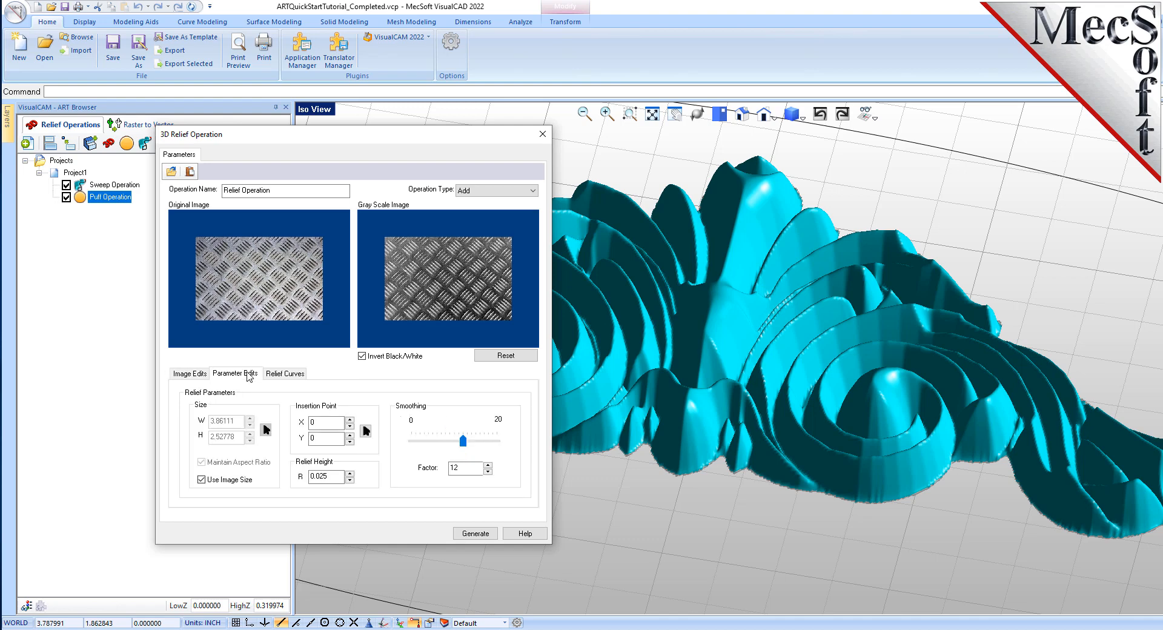
{"action": "left_click", "coordinate": [201, 480]}
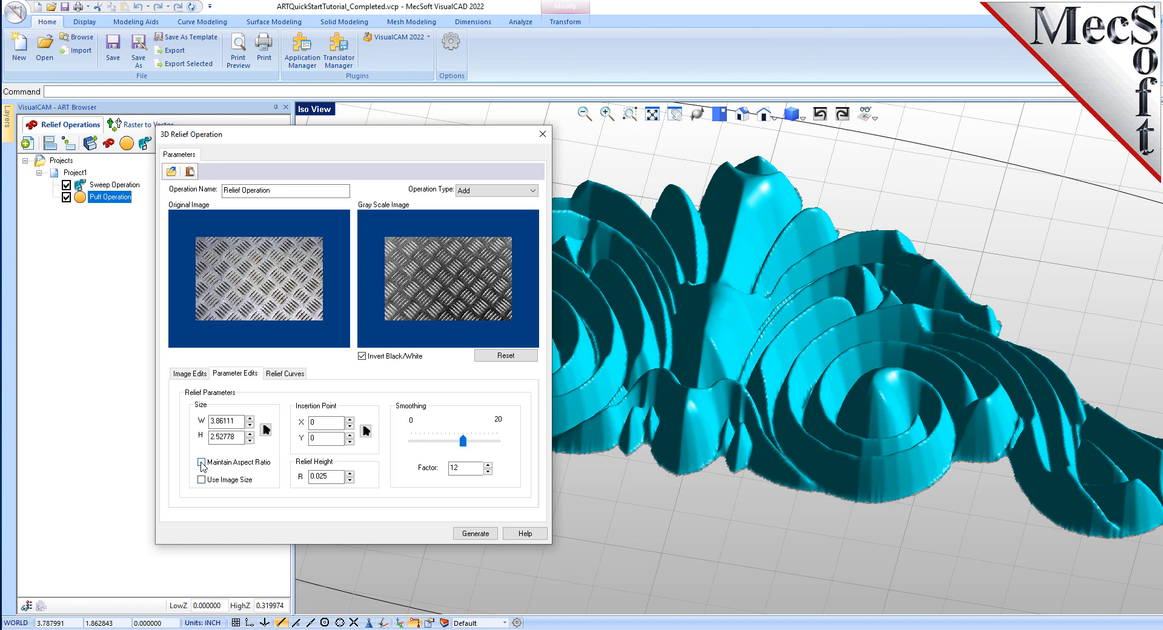
{"action": "double_click", "coordinate": [226, 421]}
{"action": "type", "text": "10"}
{"action": "double_click", "coordinate": [217, 437]}
{"action": "type", "text": "4"}
{"action": "left_click_drag", "start_coordinate": [334, 477], "coordinate": [294, 478]}
{"action": "double_click", "coordinate": [465, 467]}
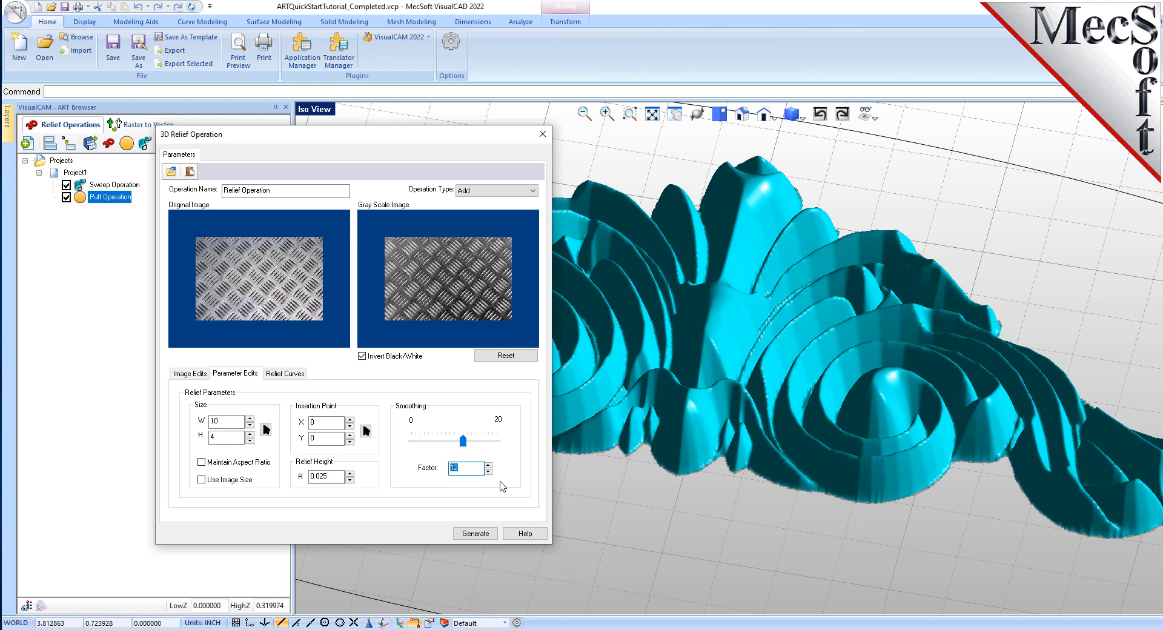
- Inspect the 3D relief's border curve in the relief curves list
{"action": "left_click", "coordinate": [289, 375]}
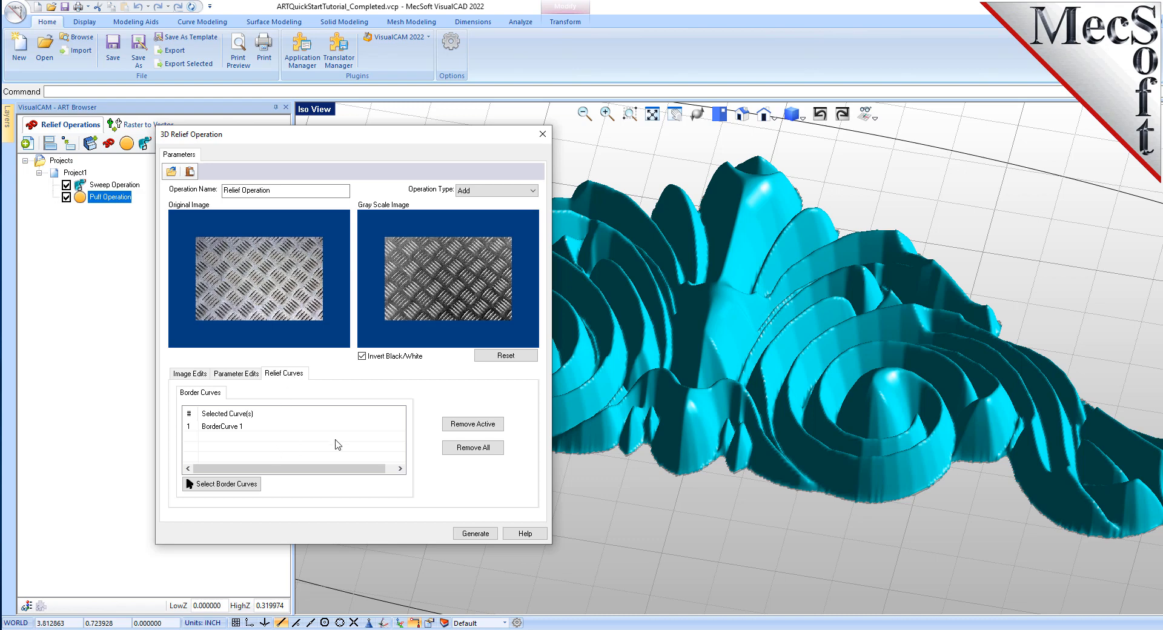
{"action": "scroll", "coordinate": [832, 410], "scroll_direction": "down", "scroll_amount": 2}
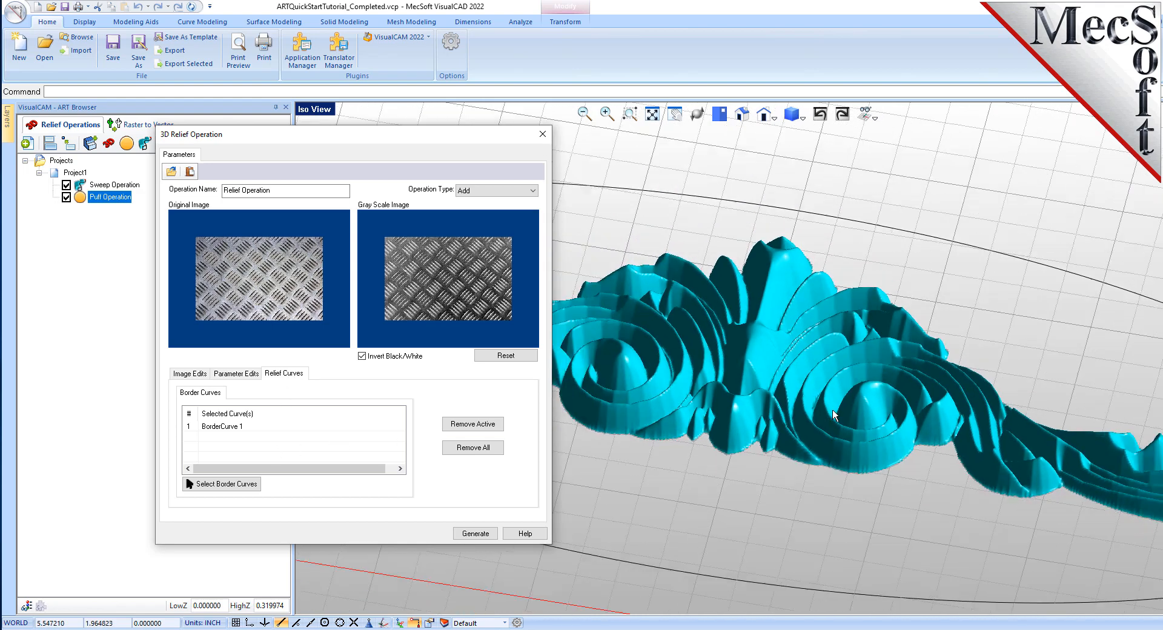
{"action": "scroll", "coordinate": [666, 385], "scroll_direction": "down", "scroll_amount": 2}
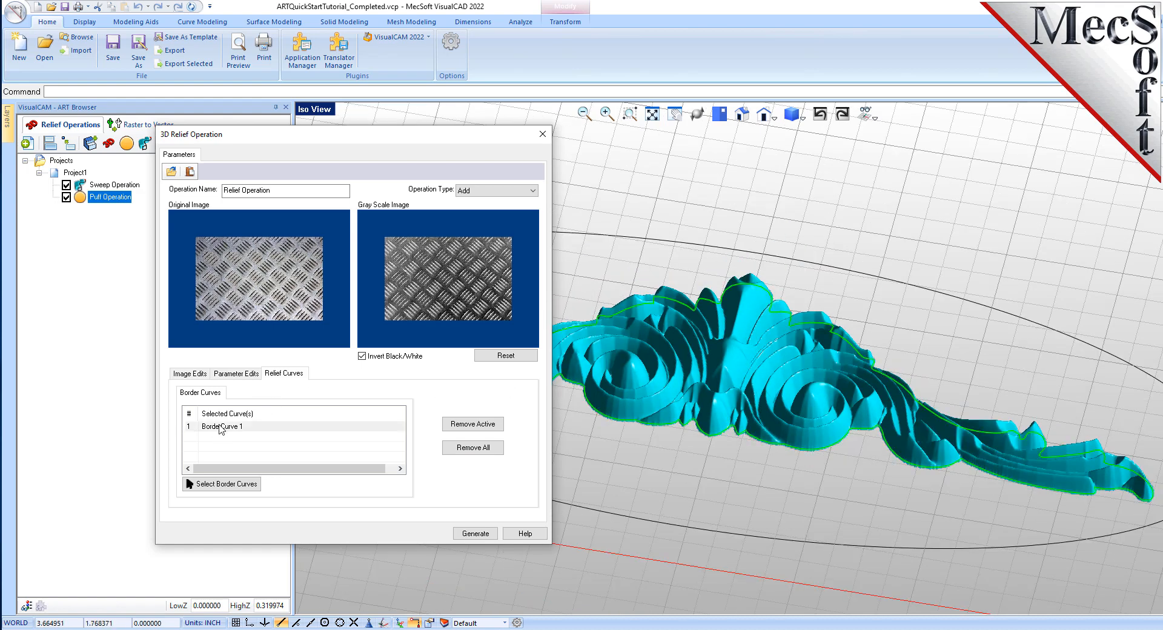
{"action": "left_click", "coordinate": [221, 427]}
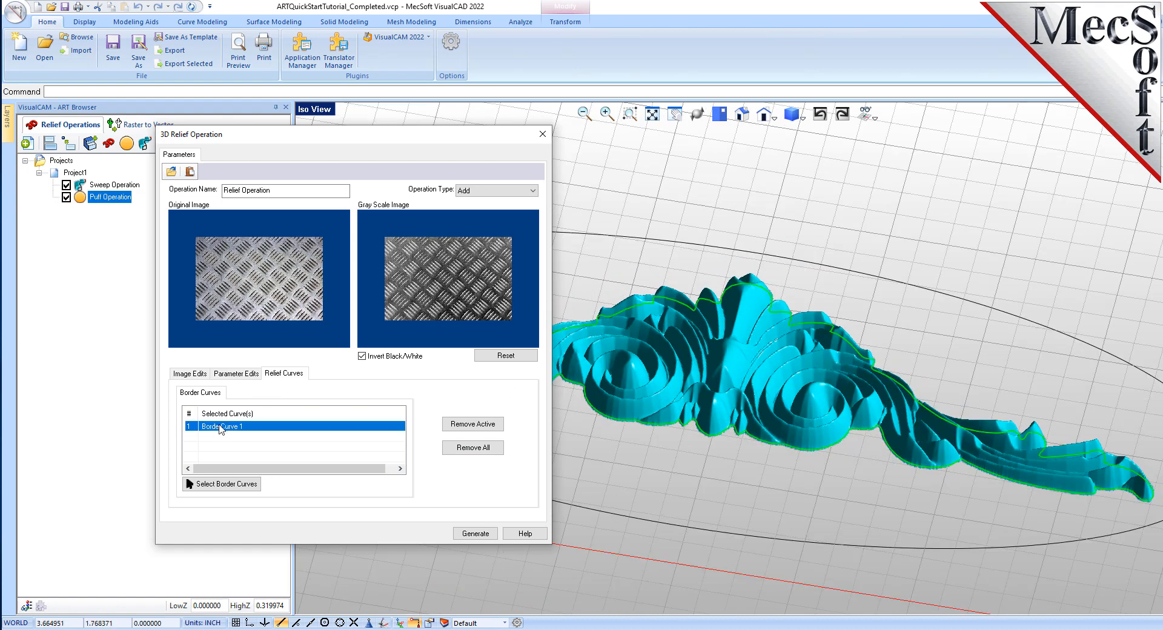
- Replace the relief's border curve with the elliptical plaque outline
{"action": "left_click", "coordinate": [492, 426]}
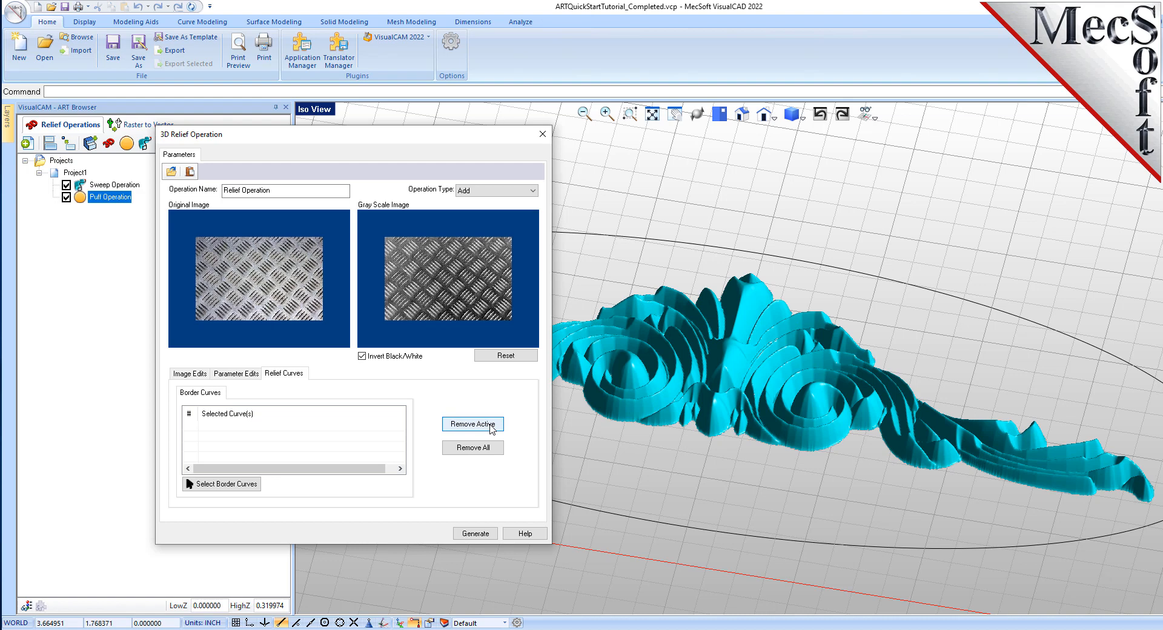
{"action": "left_click", "coordinate": [252, 487]}
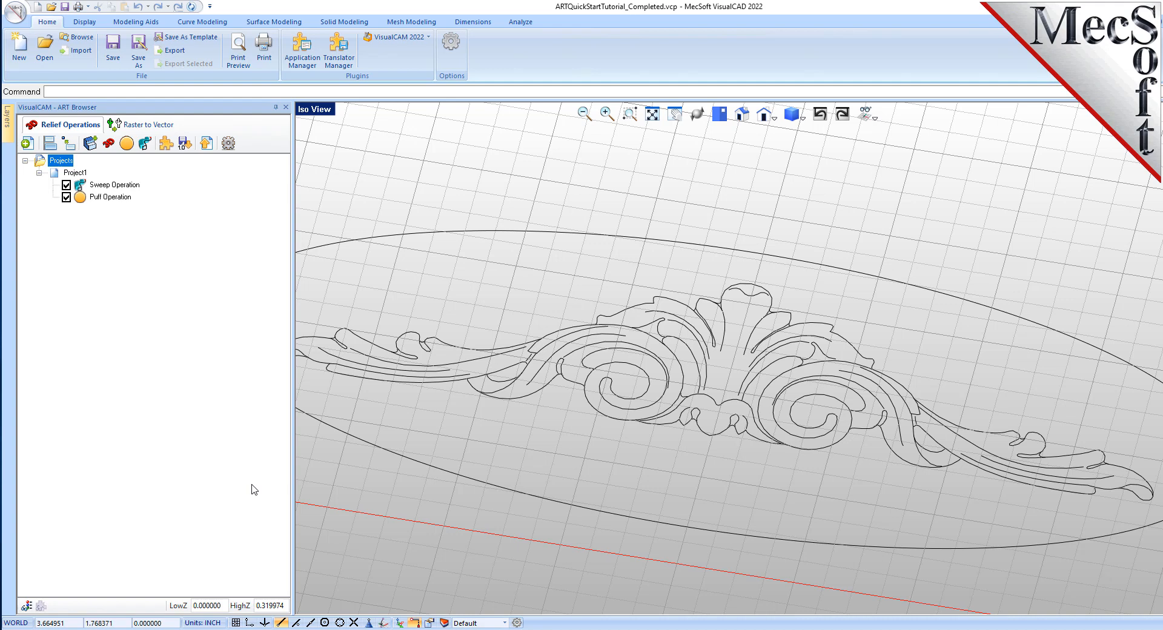
{"action": "left_click", "coordinate": [574, 234]}
{"action": "right_click", "coordinate": [574, 255]}
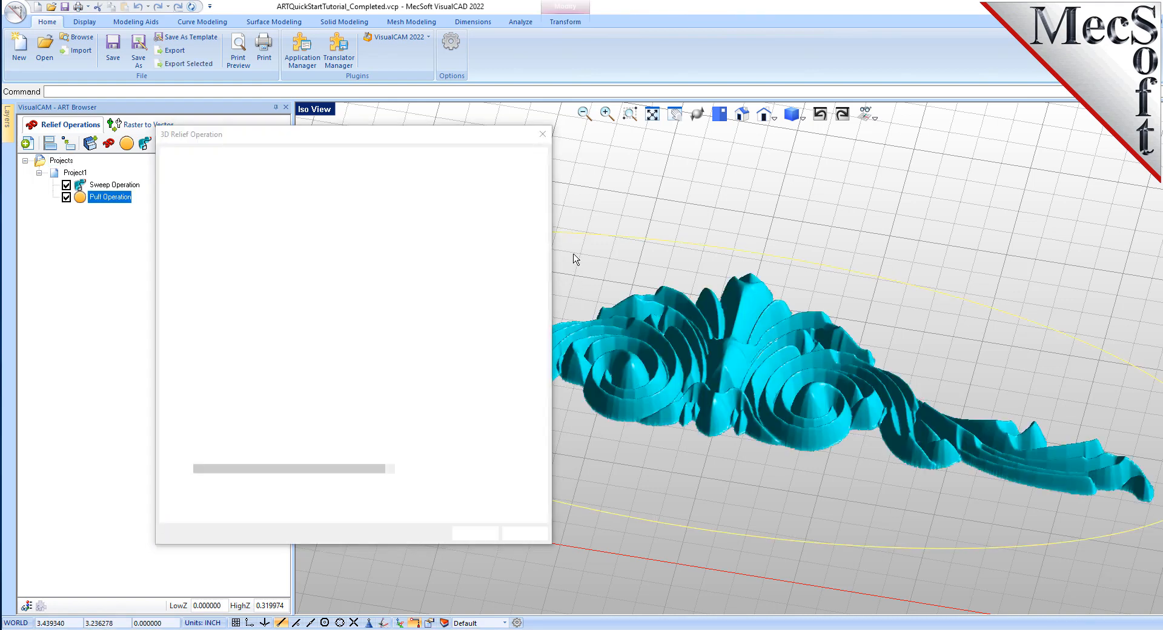
- Generate the 3D relief bounded by the elliptical border curve
{"action": "left_click", "coordinate": [449, 396]}
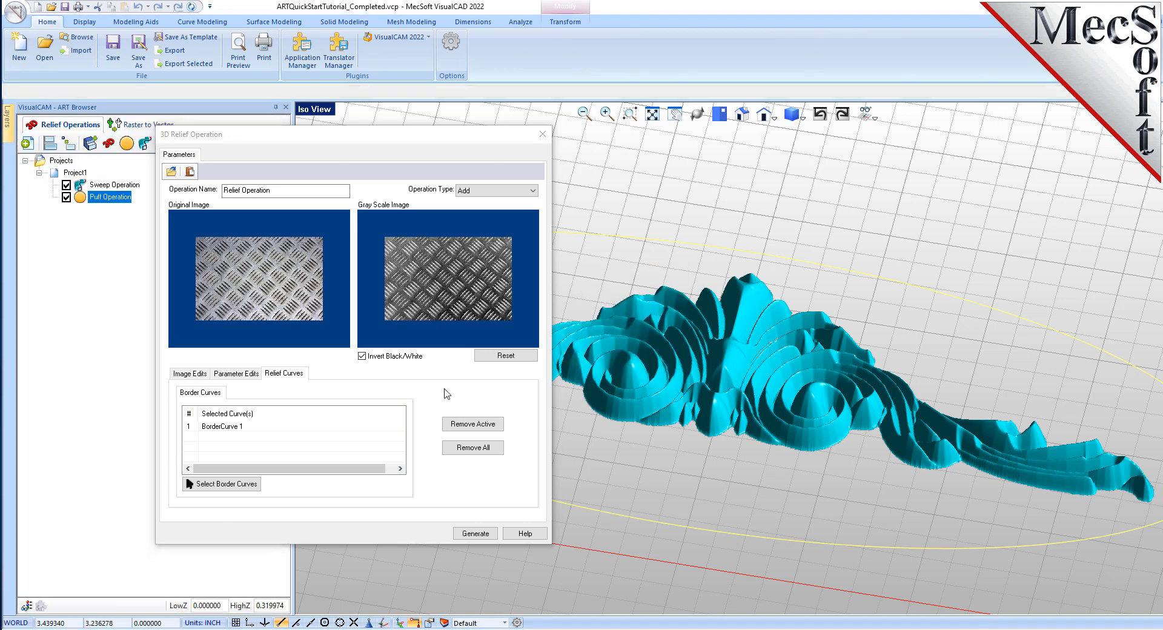
{"action": "left_click", "coordinate": [233, 428]}
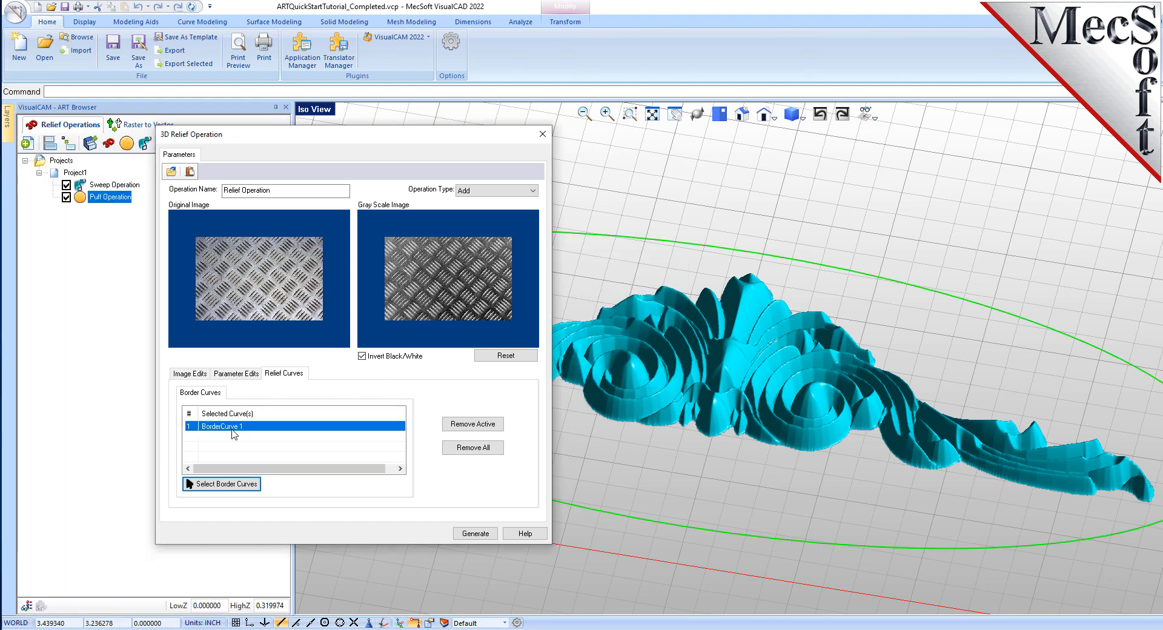
{"action": "scroll", "coordinate": [772, 354], "scroll_direction": "down", "scroll_amount": 2}
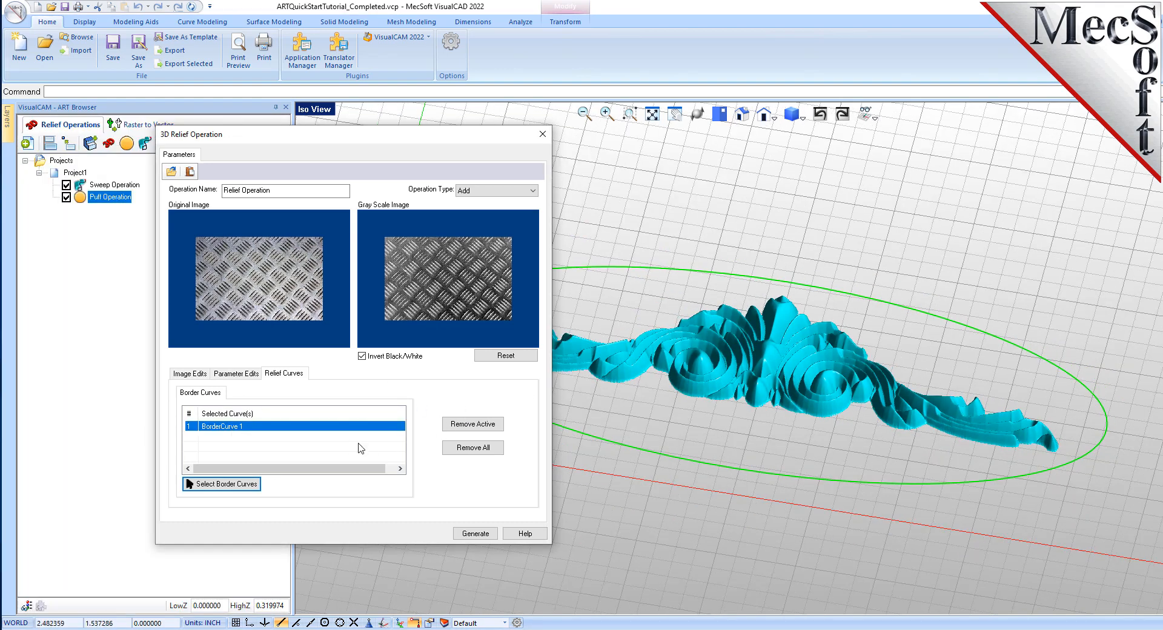
{"action": "left_click", "coordinate": [474, 534]}
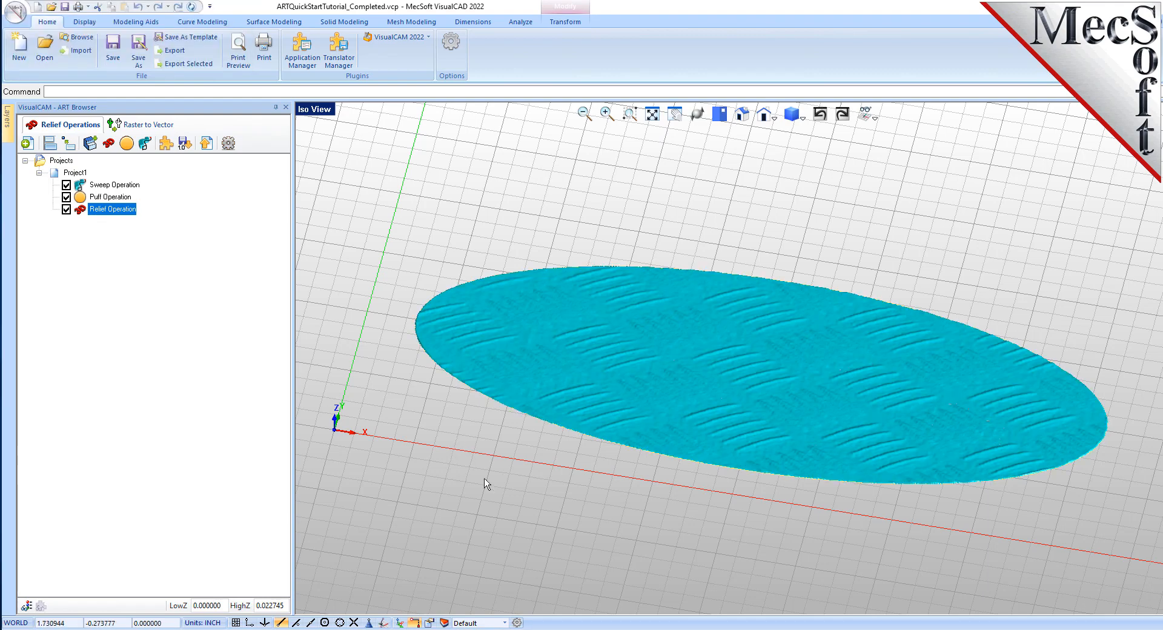
- Inspect the sweep, puff and relief operation results one by one, then the combined project
{"action": "scroll", "coordinate": [776, 400], "scroll_direction": "up", "scroll_amount": 5}
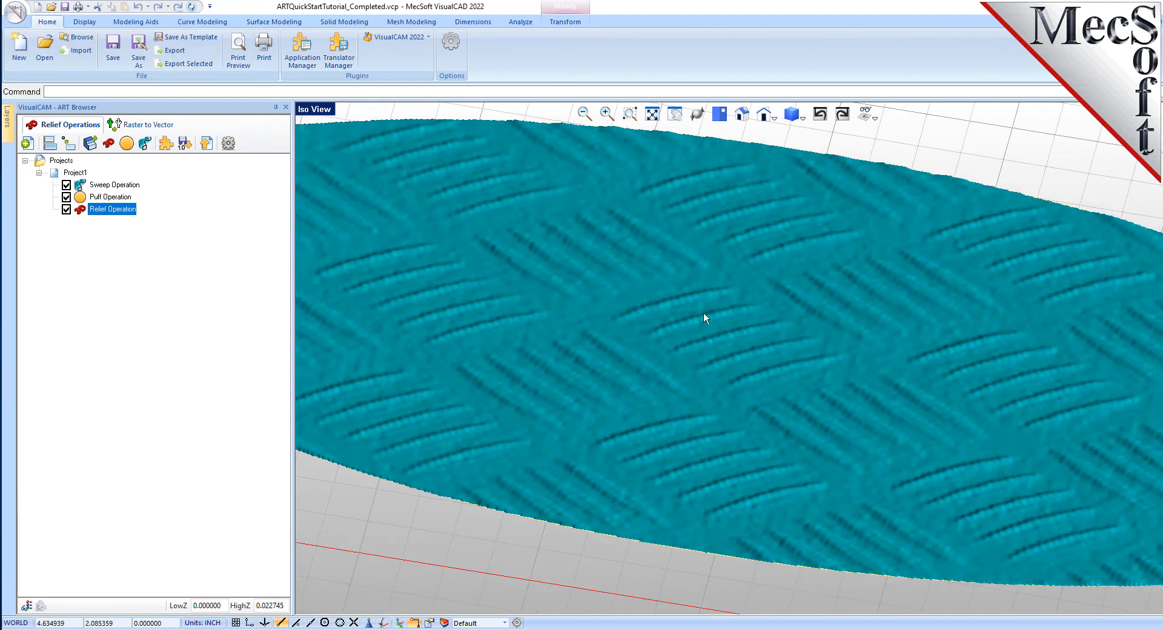
{"action": "scroll", "coordinate": [736, 383], "scroll_direction": "down", "scroll_amount": 6}
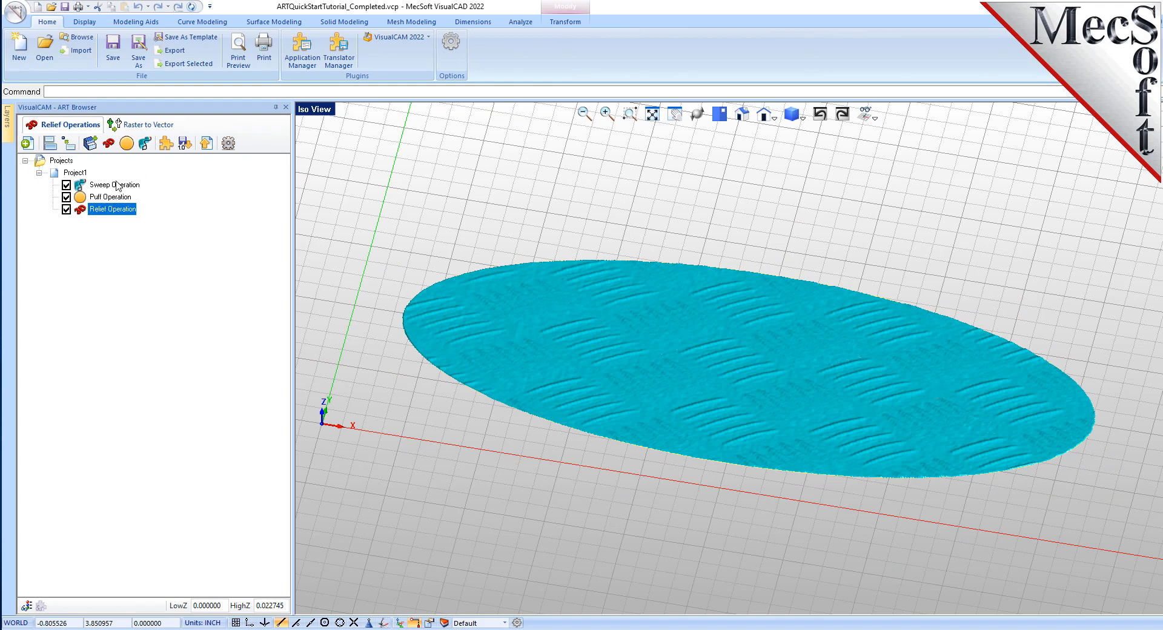
{"action": "left_click", "coordinate": [117, 185]}
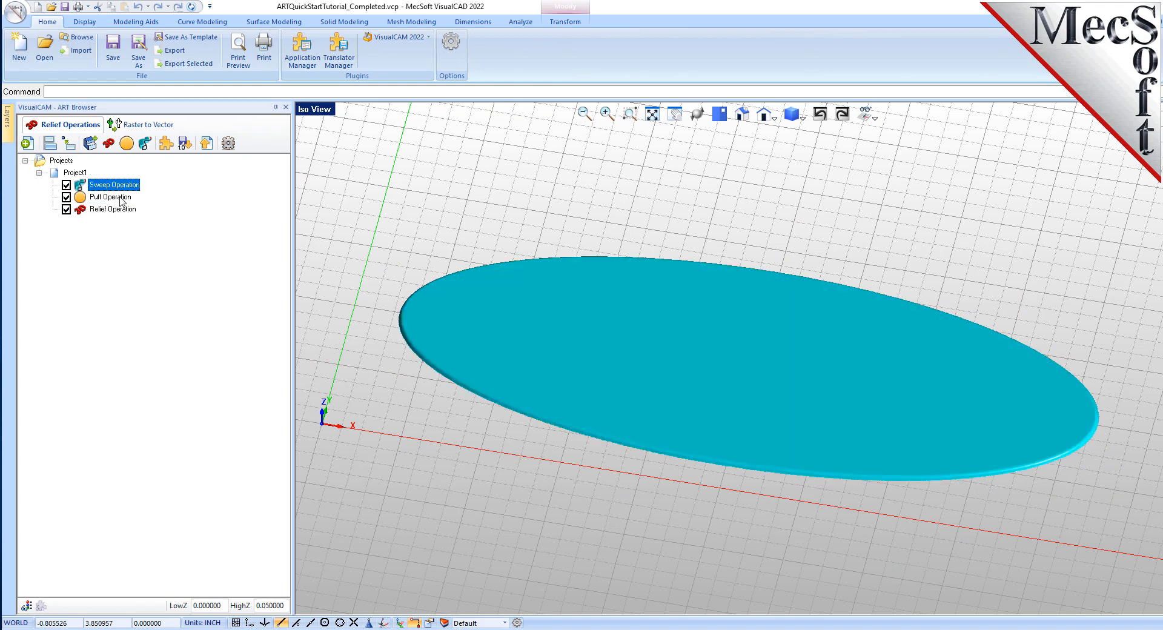
{"action": "left_click", "coordinate": [120, 198]}
{"action": "left_click", "coordinate": [124, 209]}
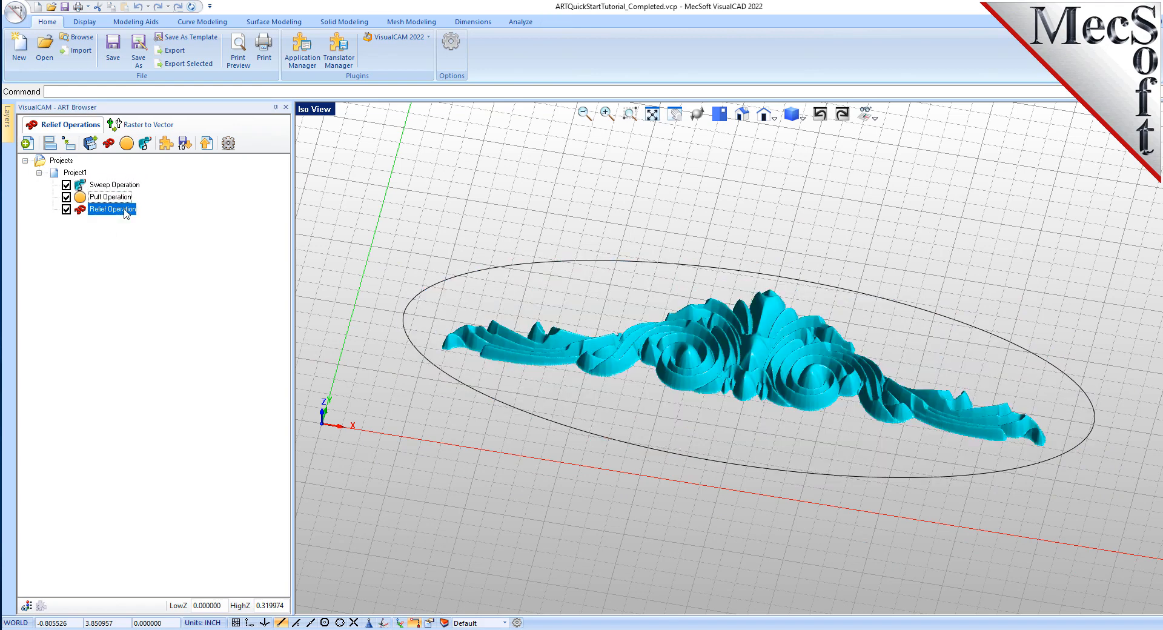
{"action": "left_click", "coordinate": [85, 174]}
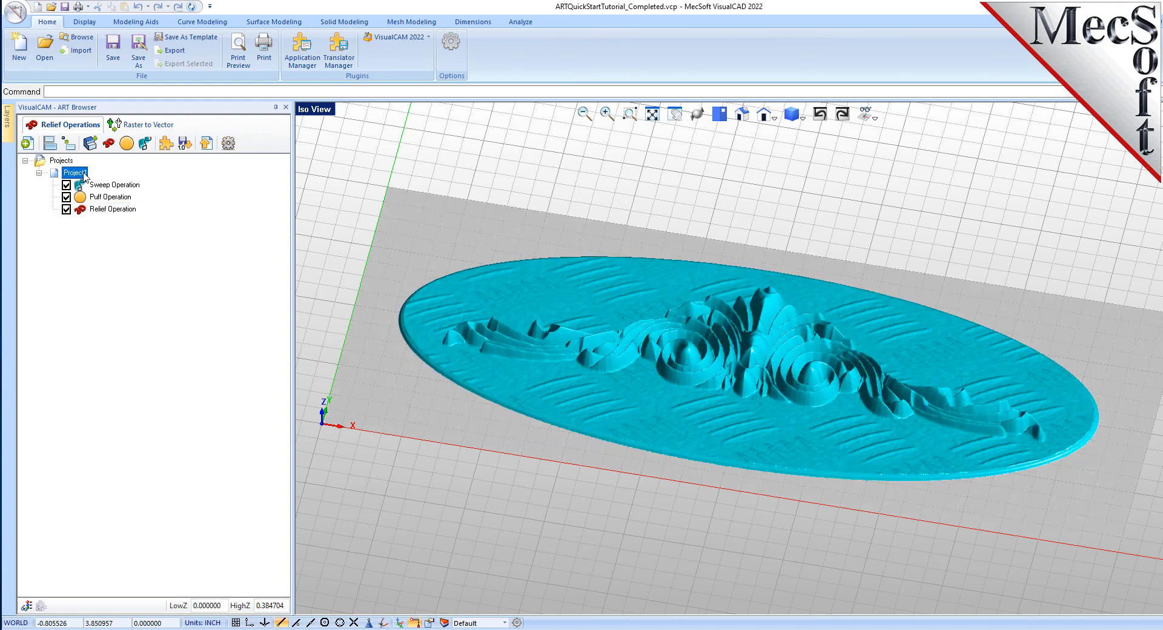
- Examine the combined plaque relief from several angles and zoom levels
{"action": "scroll", "coordinate": [761, 373], "scroll_direction": "up", "scroll_amount": 5}
{"action": "middle_click_drag", "start_coordinate": [755, 369], "coordinate": [727, 481]}
{"action": "scroll", "coordinate": [771, 381], "scroll_direction": "down", "scroll_amount": 4}
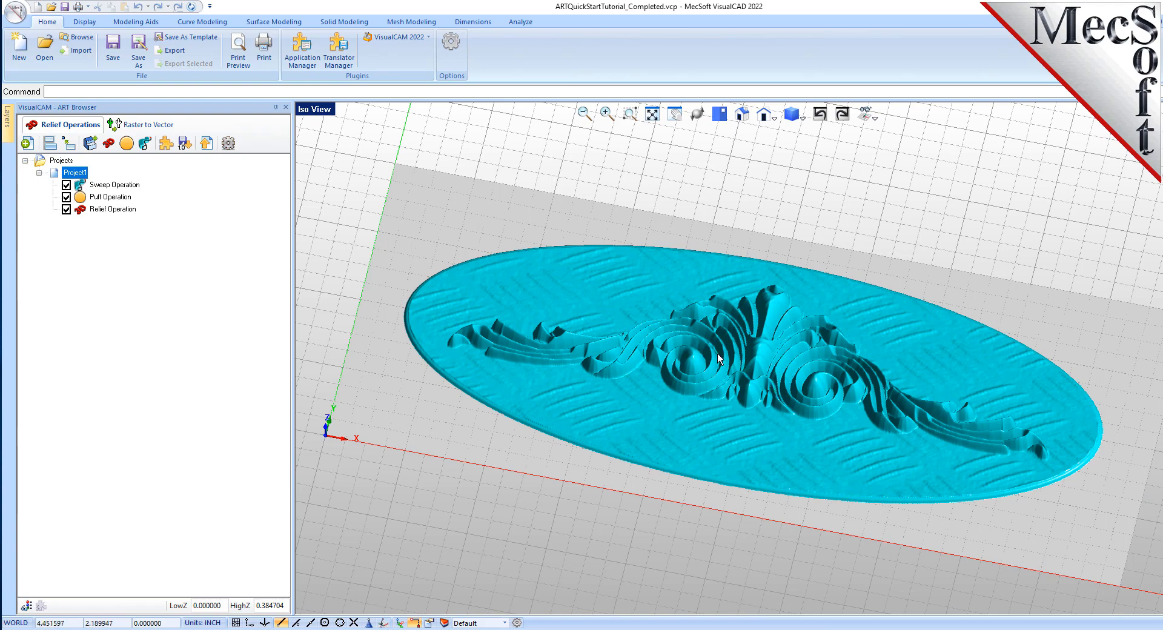
{"action": "scroll", "coordinate": [717, 354], "scroll_direction": "down", "scroll_amount": 2}
{"action": "middle_click_drag", "start_coordinate": [721, 404], "coordinate": [713, 393]}
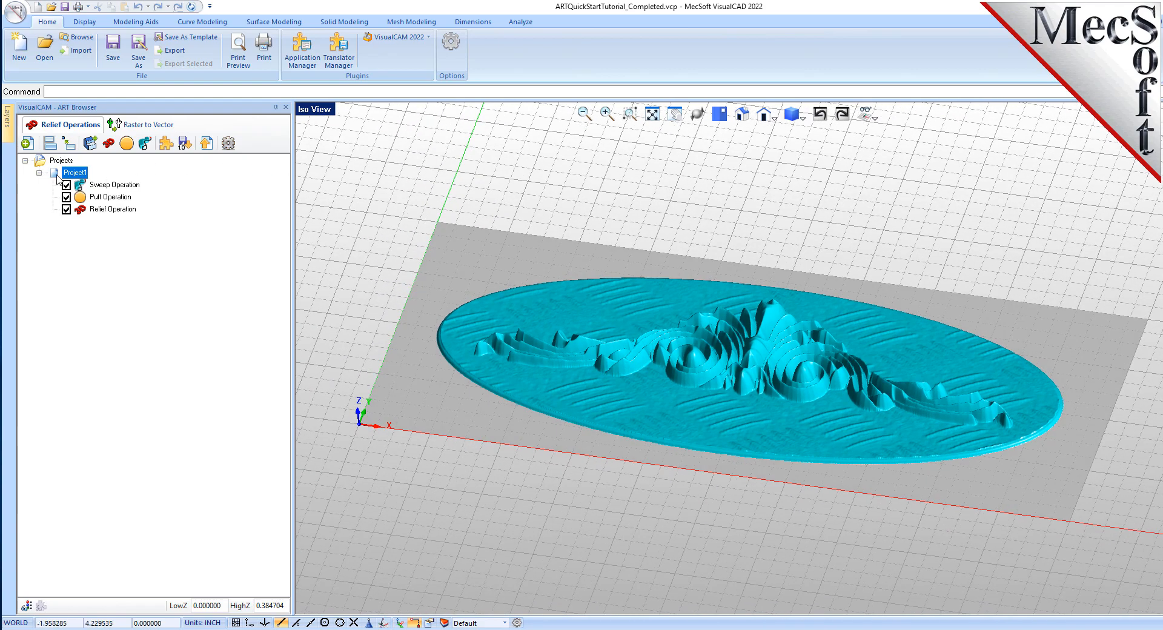
{"action": "left_click", "coordinate": [55, 172]}
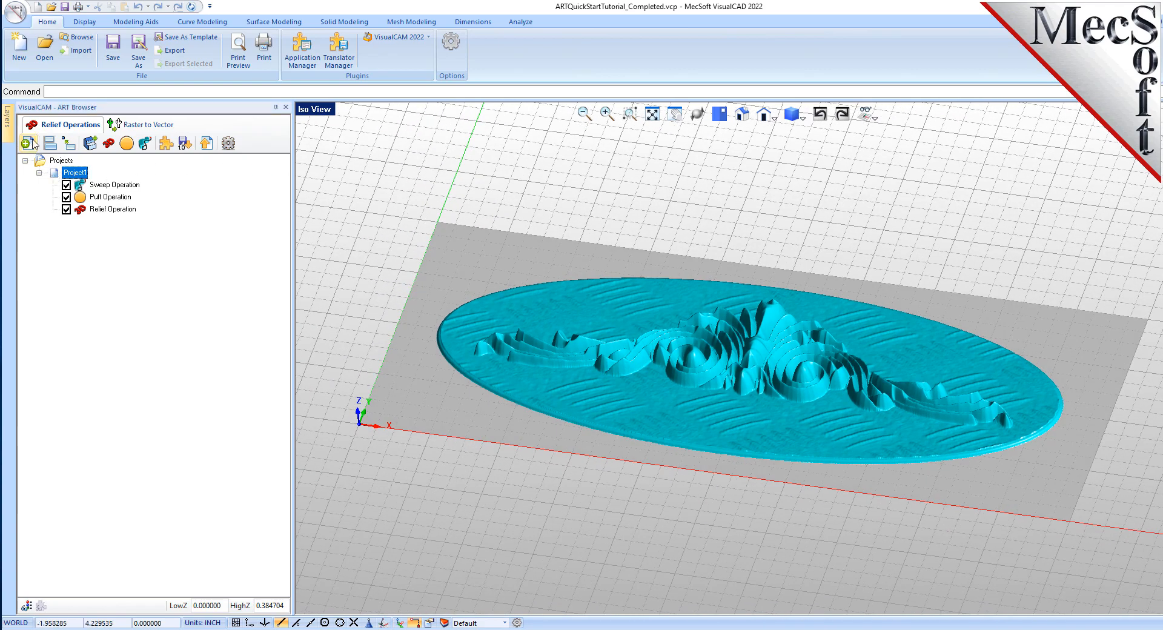
- Examine the combined relief under different display shadings while orbiting and zooming the view
{"action": "left_click", "coordinate": [207, 144]}
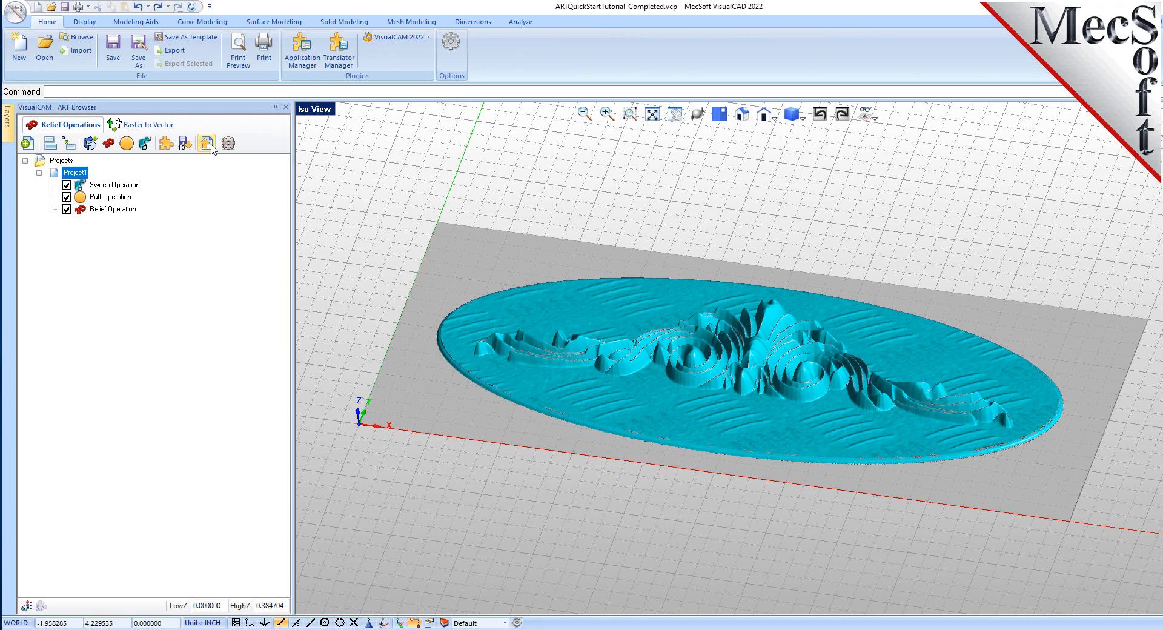
{"action": "left_click", "coordinate": [65, 161]}
{"action": "mouse_move", "coordinate": [757, 357]}
{"action": "middle_mouse_down"}
{"action": "mouse_move", "coordinate": [762, 451]}
{"action": "mouse_move", "coordinate": [765, 353]}
{"action": "middle_mouse_up"}
{"action": "scroll", "coordinate": [765, 357], "scroll_direction": "up", "scroll_amount": 5}
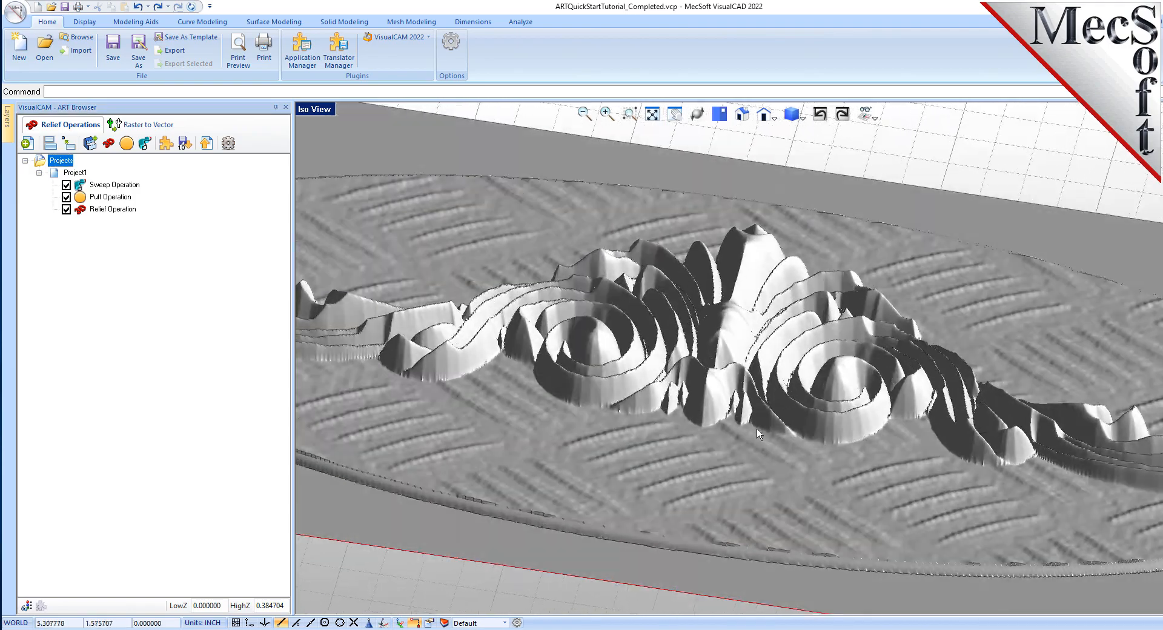
{"action": "left_click", "coordinate": [758, 440]}
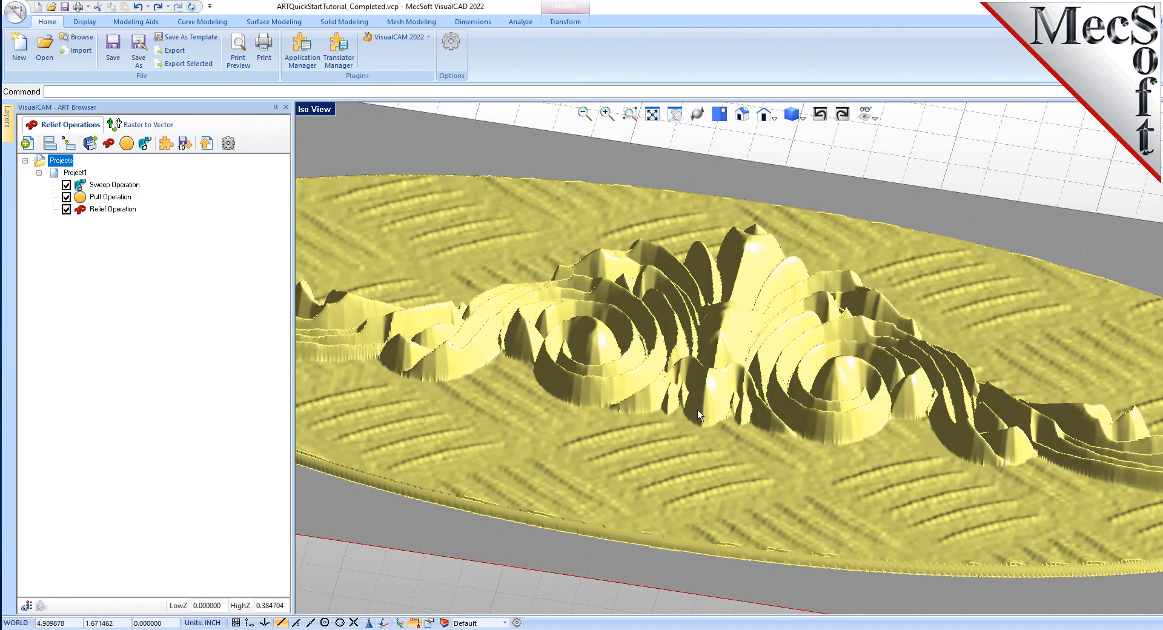
{"action": "scroll", "coordinate": [766, 367], "scroll_direction": "down", "scroll_amount": 5}
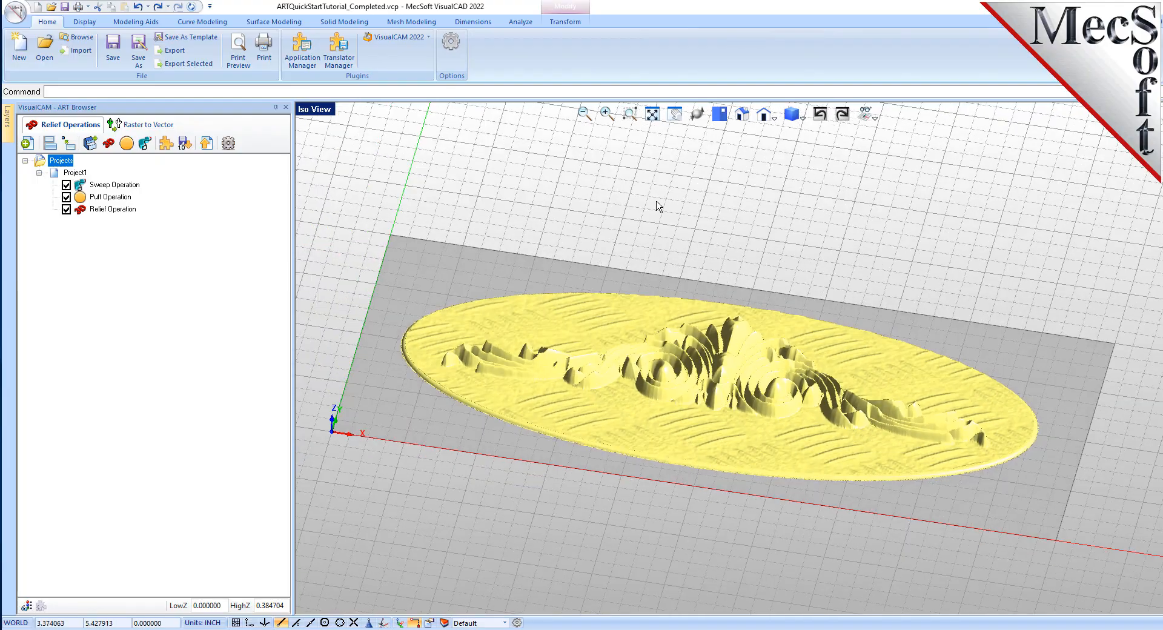
{"action": "middle_click_drag", "start_coordinate": [660, 209], "coordinate": [718, 225]}
{"action": "left_click", "coordinate": [716, 221]}
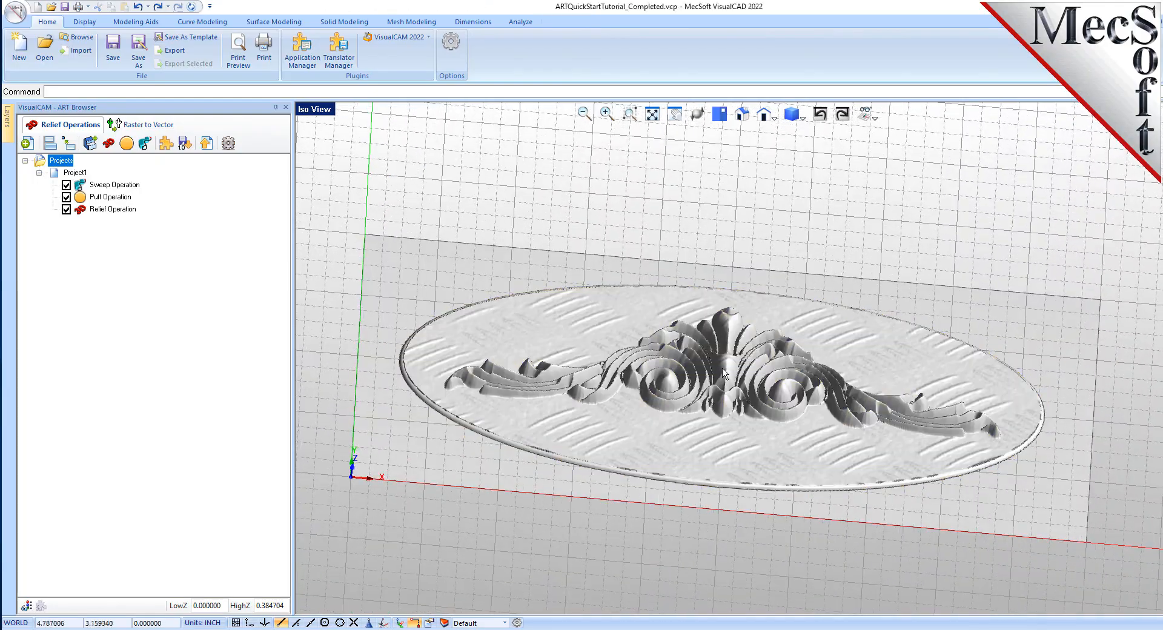
{"action": "middle_click_drag", "start_coordinate": [727, 414], "coordinate": [727, 403]}
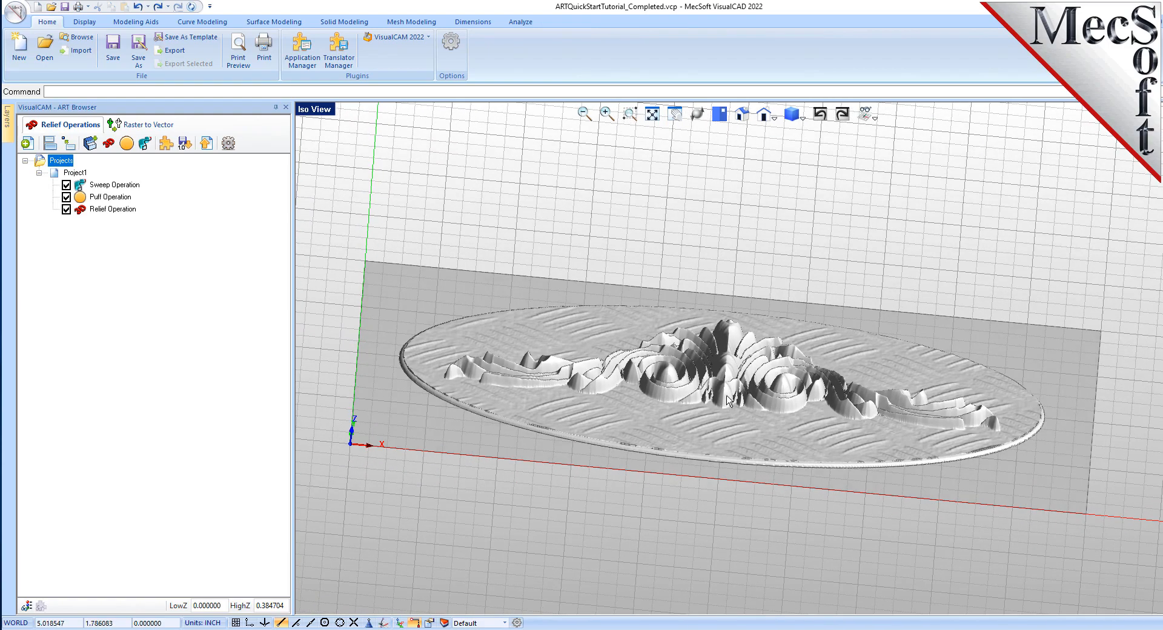
{"action": "scroll", "coordinate": [728, 405], "scroll_direction": "up", "scroll_amount": 8}
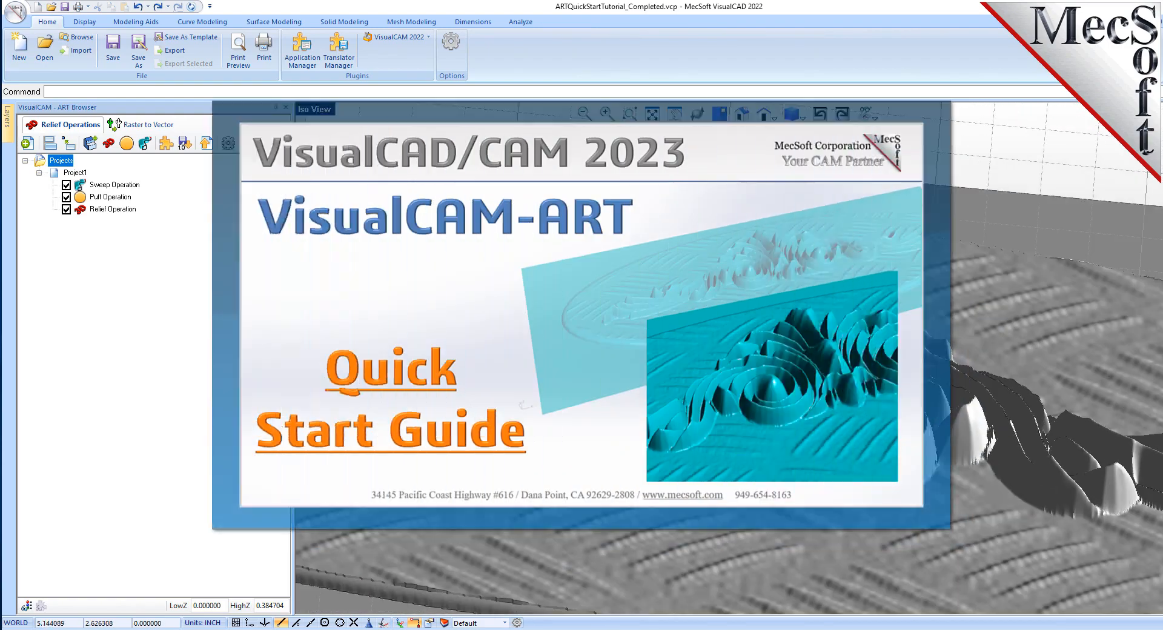
{"action": "scroll", "coordinate": [764, 338], "scroll_direction": "up", "scroll_amount": 3}
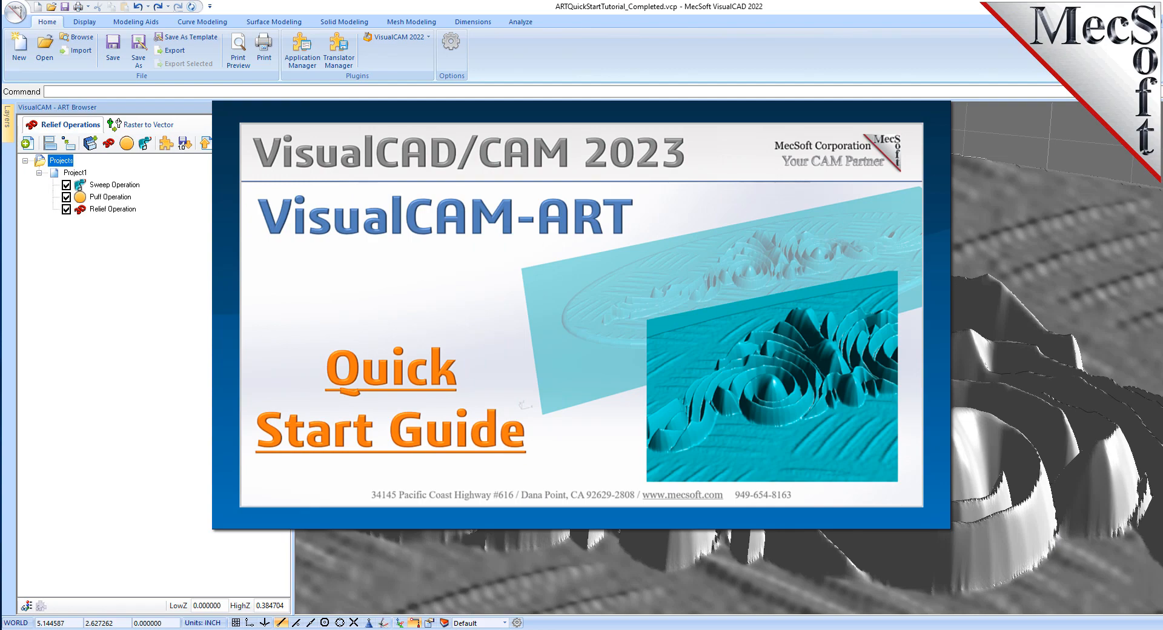
{"action": "scroll", "coordinate": [764, 338], "scroll_direction": "down", "scroll_amount": 5}
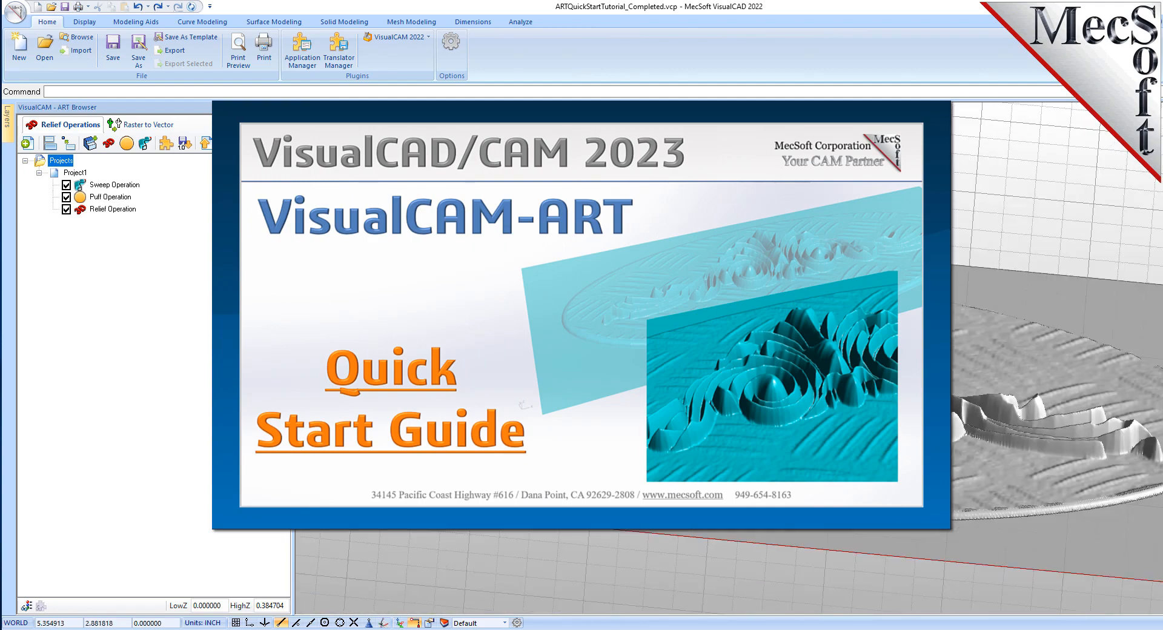
{"action": "scroll", "coordinate": [764, 338], "scroll_direction": "down", "scroll_amount": 2}
{"action": "scroll", "coordinate": [765, 338], "scroll_direction": "down", "scroll_amount": 1}
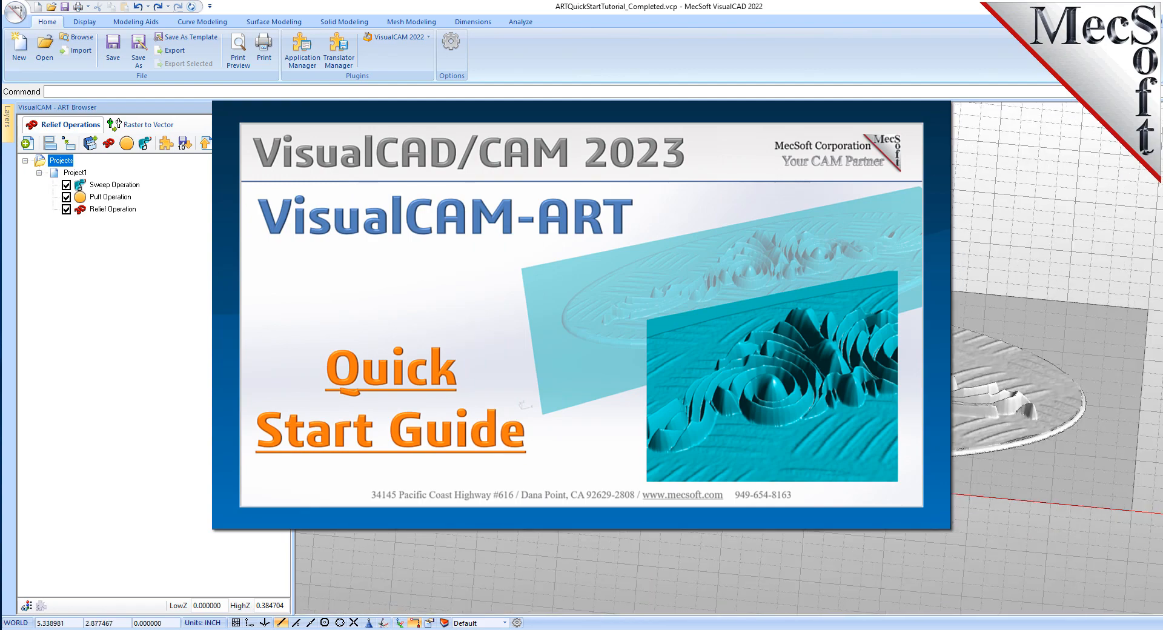